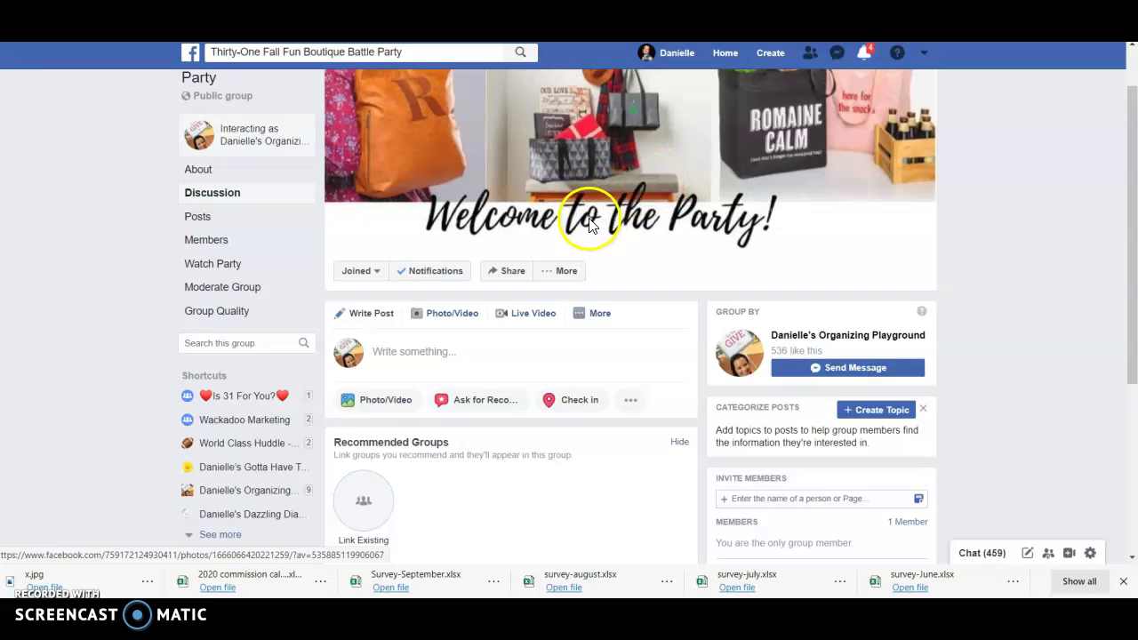
Open Edit Group Settings for the Thirty-One Fall Fun Boutique Battle Party group from More
{"action": "left_click", "coordinate": [557, 272]}
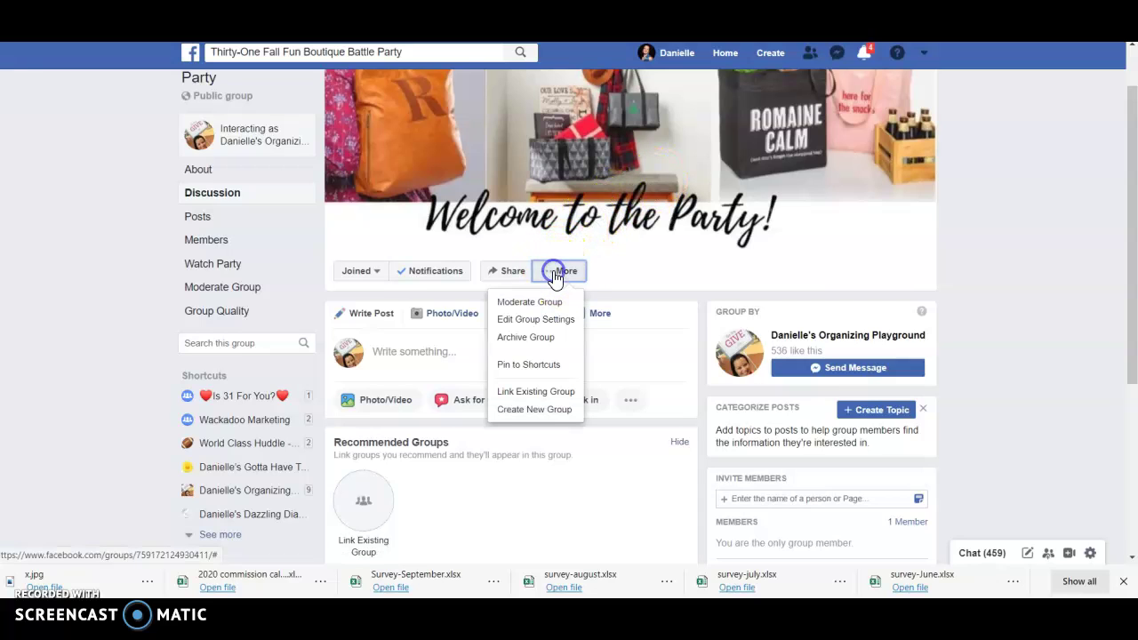
{"action": "left_click", "coordinate": [546, 320]}
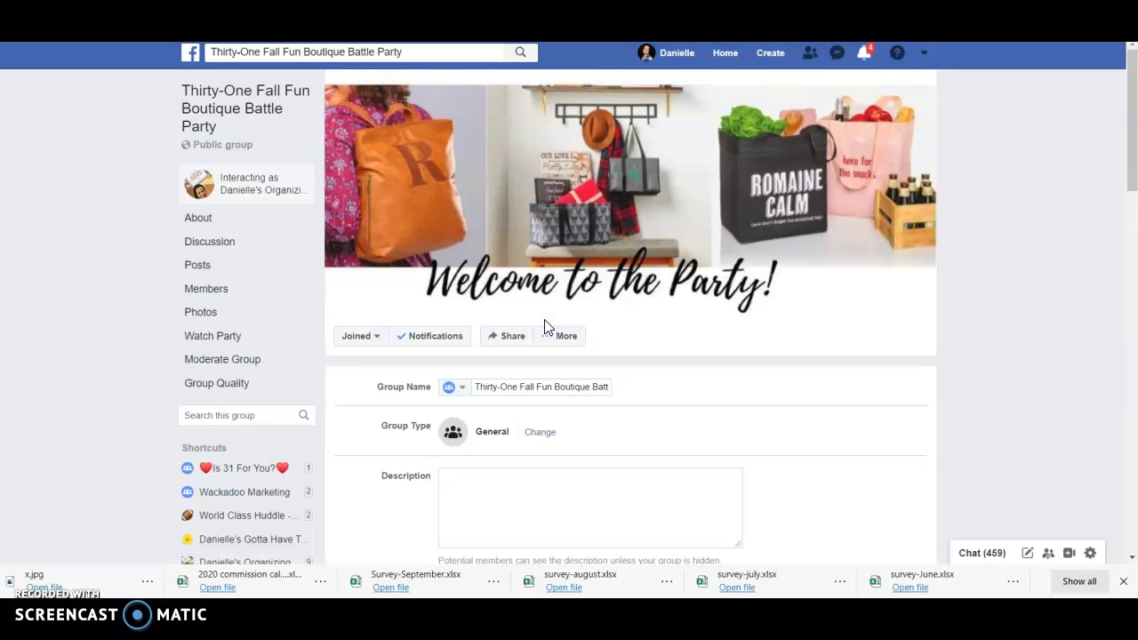
Scroll to the group settings' Apps section and open Browse Apps for This Group
{"action": "left_click", "coordinate": [1133, 116]}
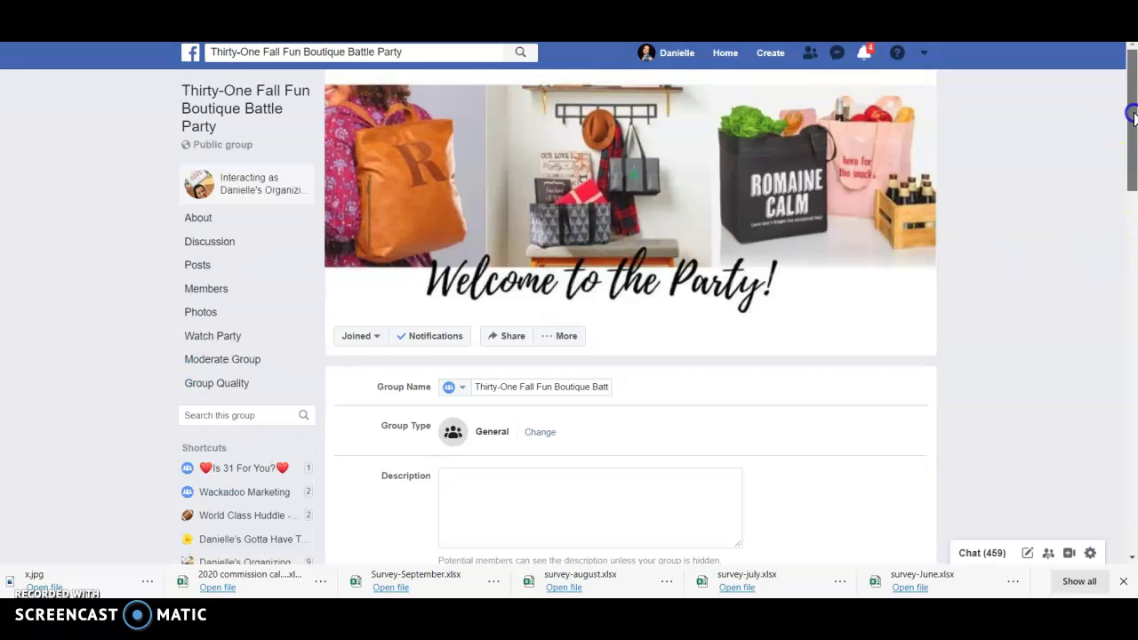
{"action": "left_click_drag", "start_coordinate": [1133, 116], "coordinate": [1129, 198]}
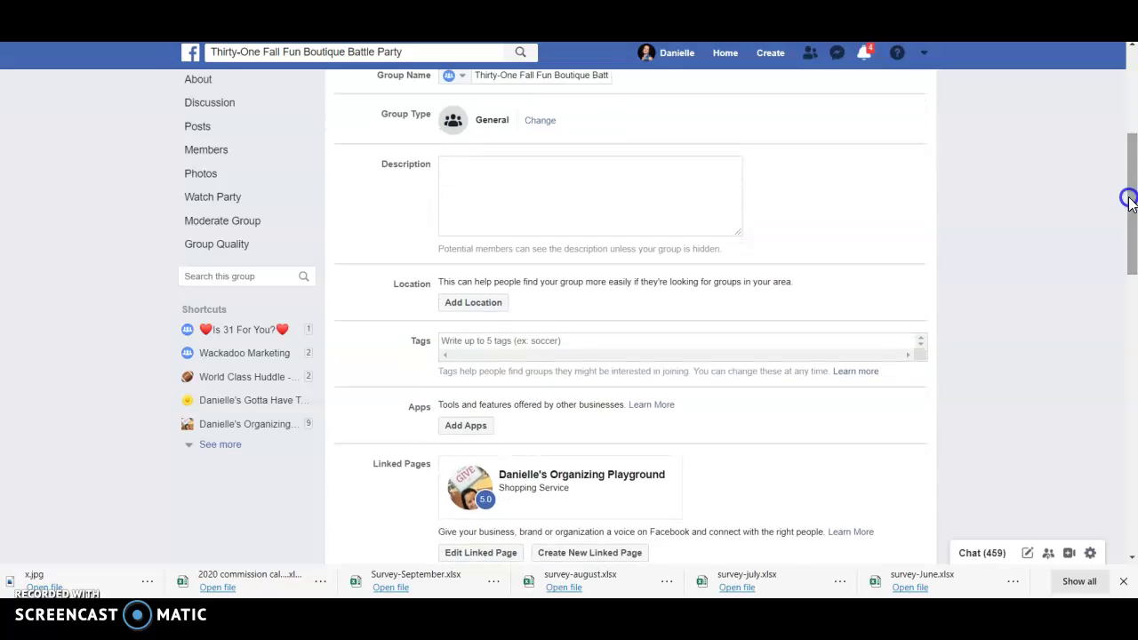
{"action": "left_click", "coordinate": [467, 426]}
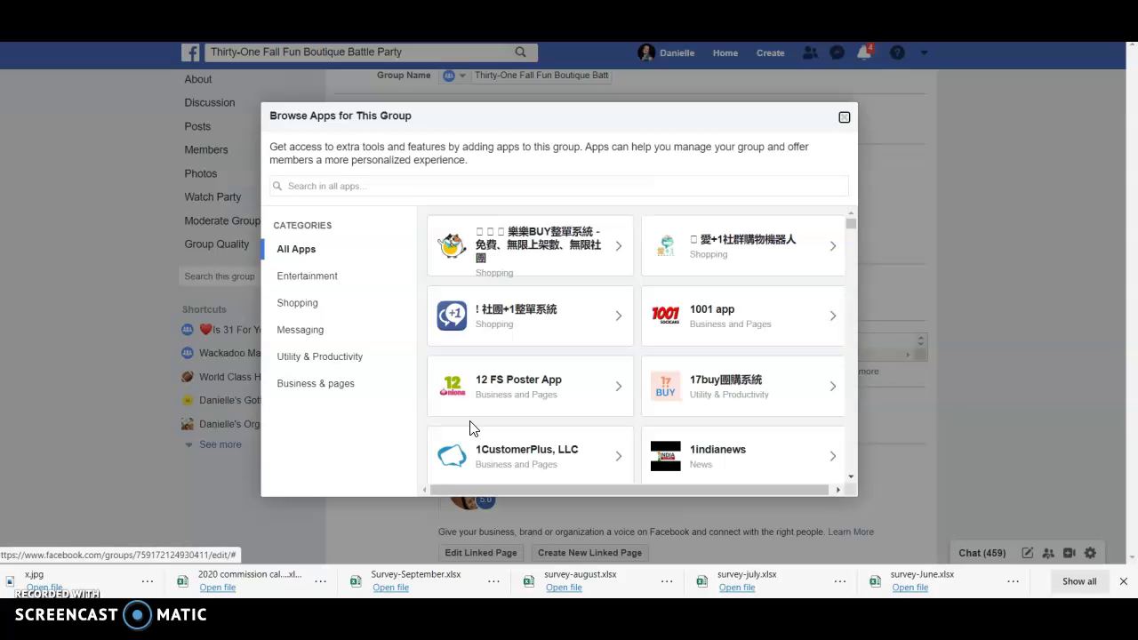
Search the app catalogue for CinchShare and add it to the group
{"action": "left_click", "coordinate": [350, 189]}
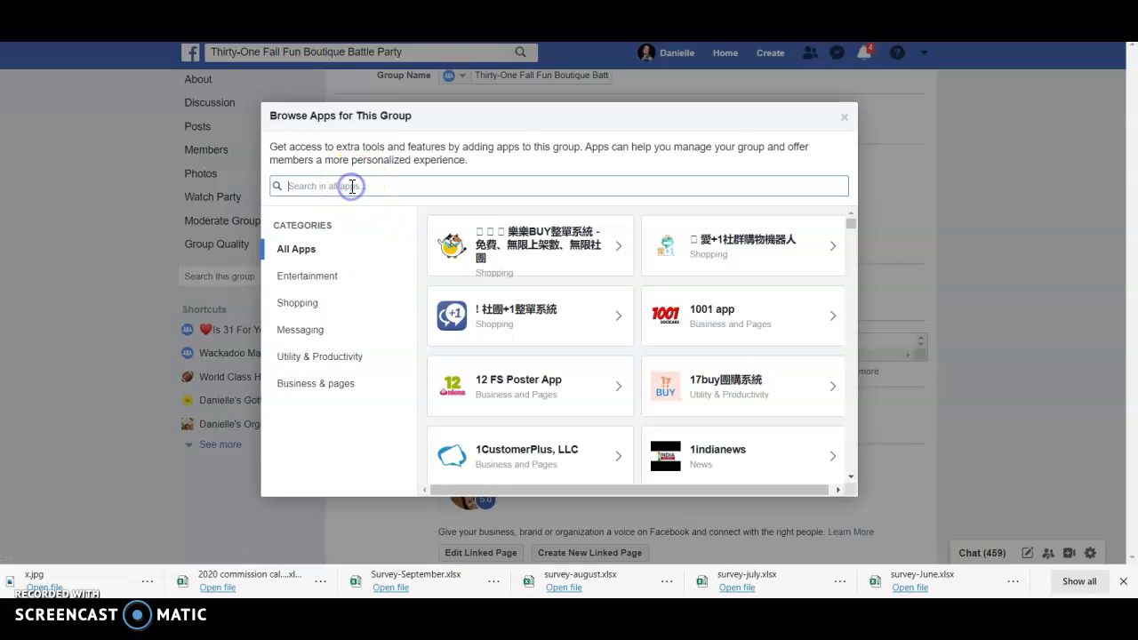
{"action": "type", "text": "cincch"}
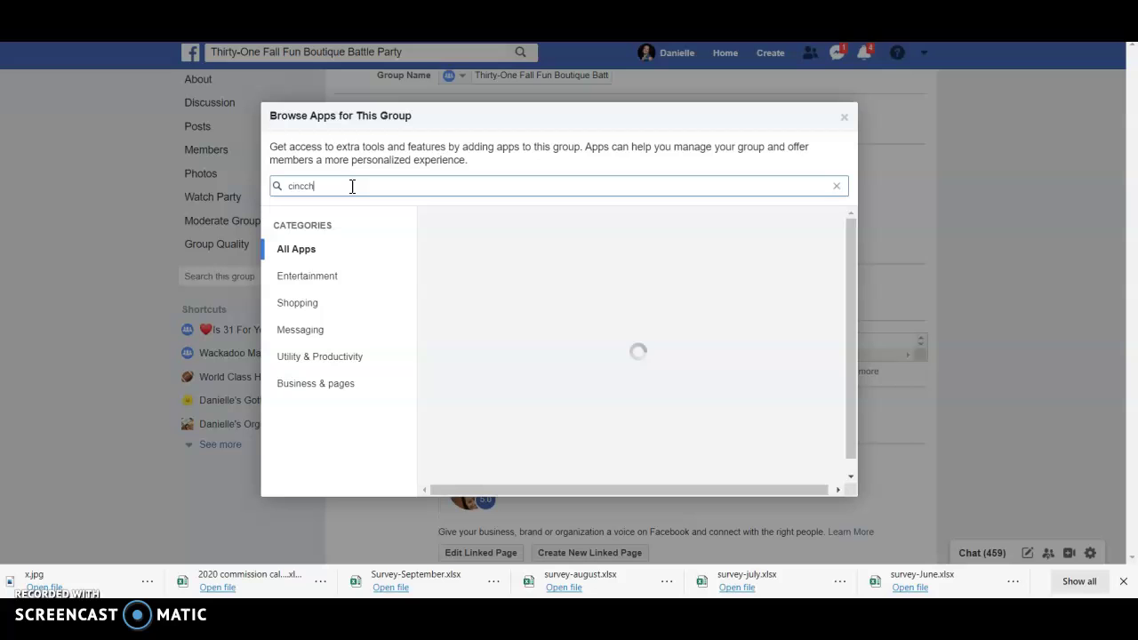
{"action": "key", "text": "BackSpace"}
{"action": "key", "text": "BackSpace"}
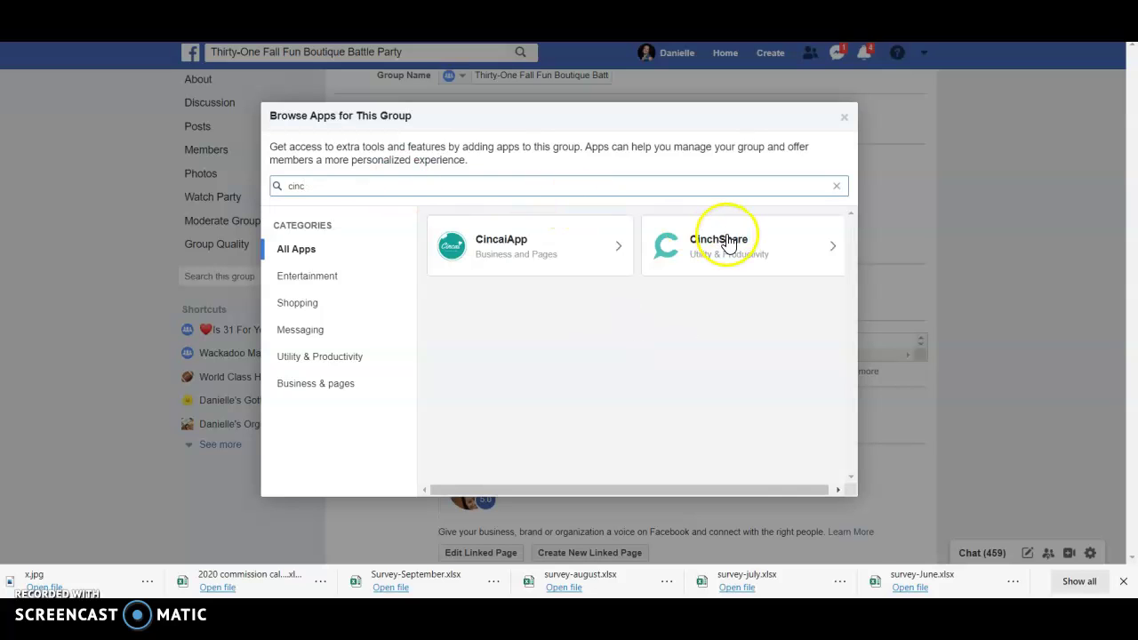
{"action": "left_click", "coordinate": [727, 243]}
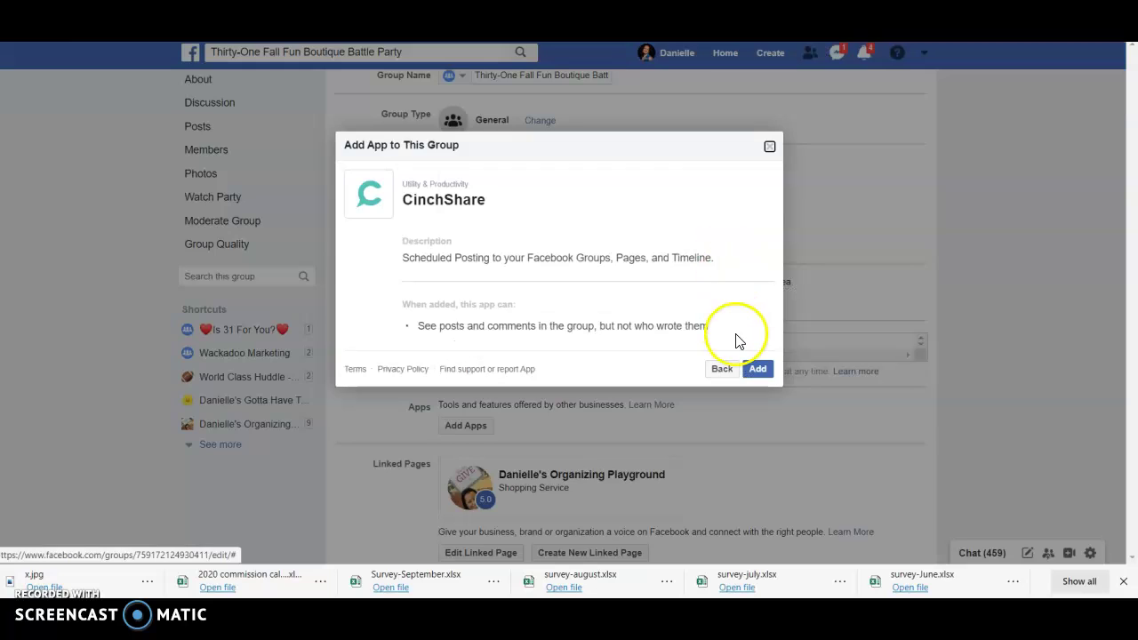
{"action": "left_click", "coordinate": [757, 367]}
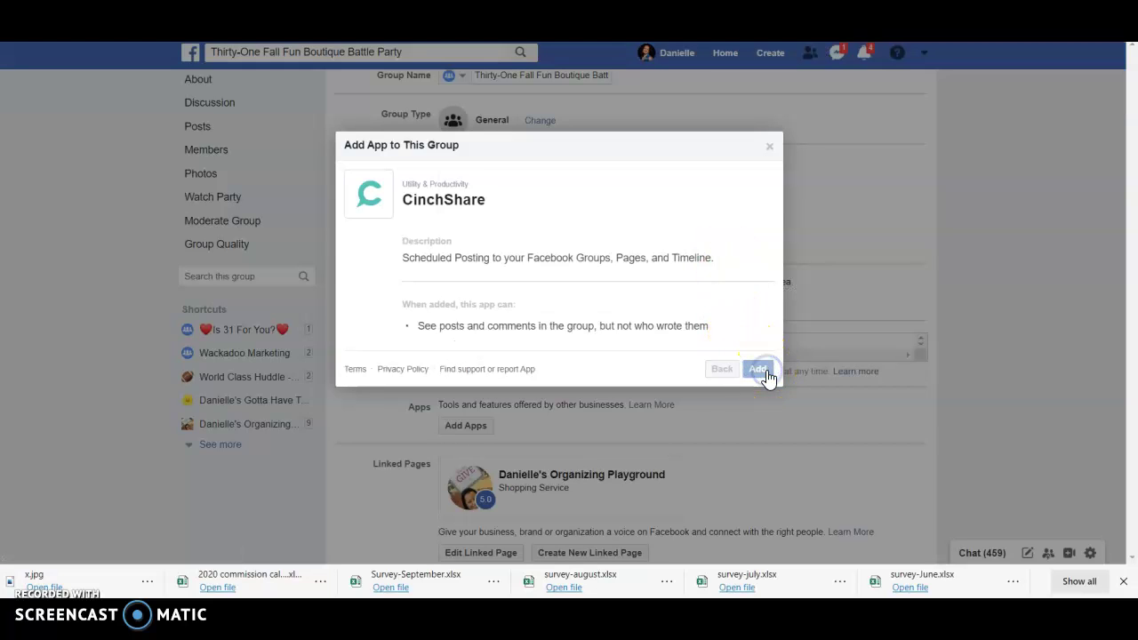
{"action": "left_click", "coordinate": [719, 268]}
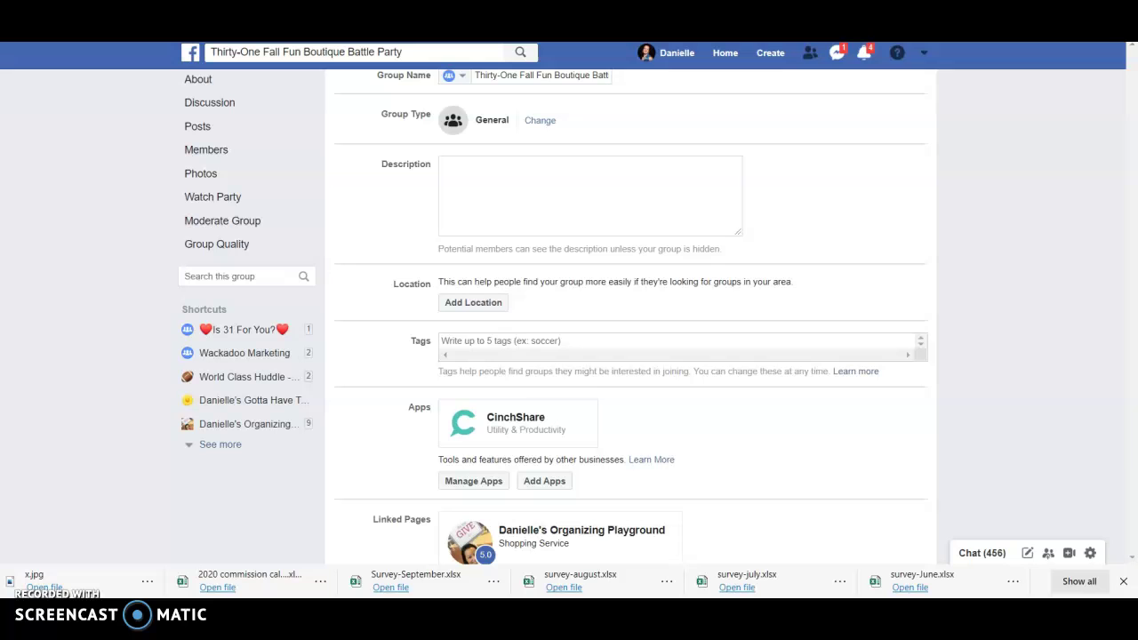
Go to the group's Discussion feed and dismiss the extra posting options
{"action": "left_click", "coordinate": [1132, 560]}
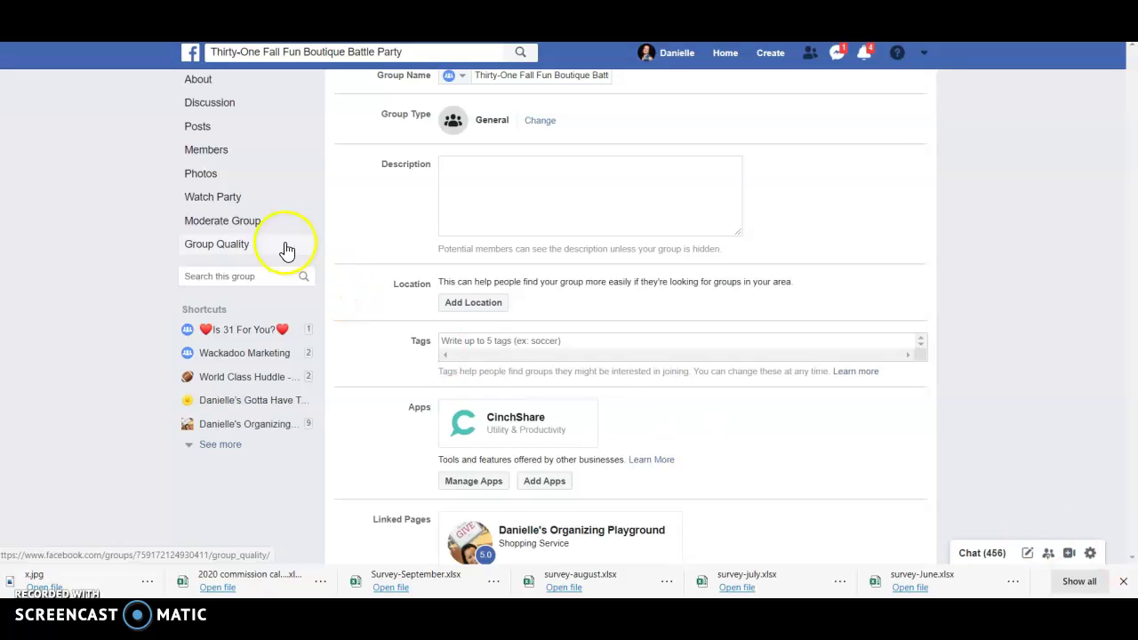
{"action": "left_click", "coordinate": [210, 105]}
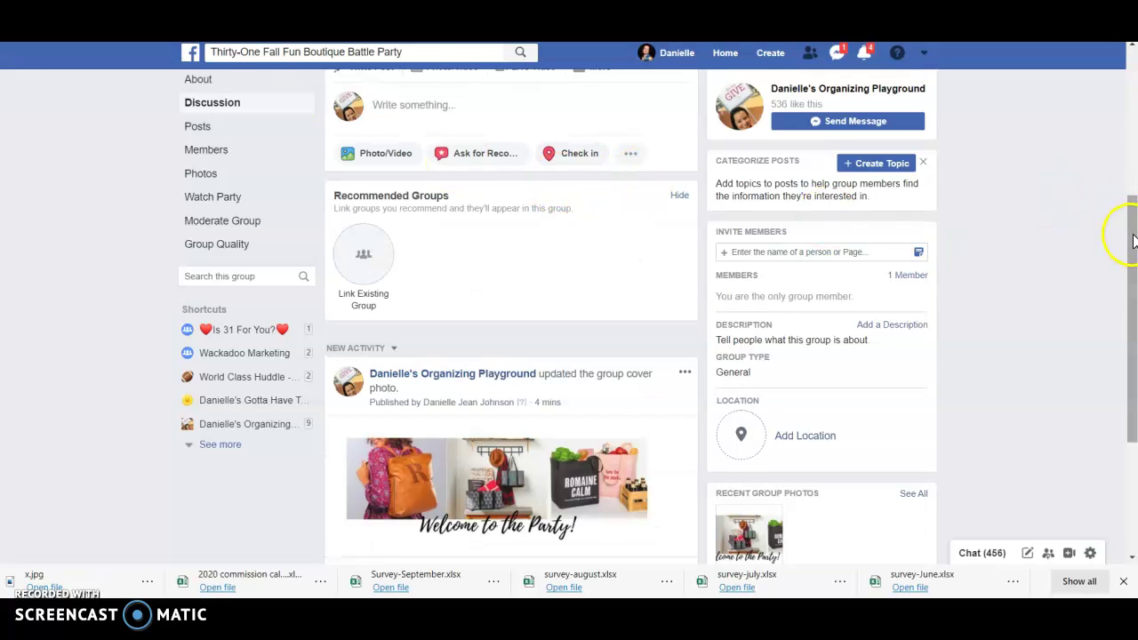
{"action": "left_click_drag", "start_coordinate": [1134, 240], "coordinate": [1126, 186]}
{"action": "left_click", "coordinate": [597, 188]}
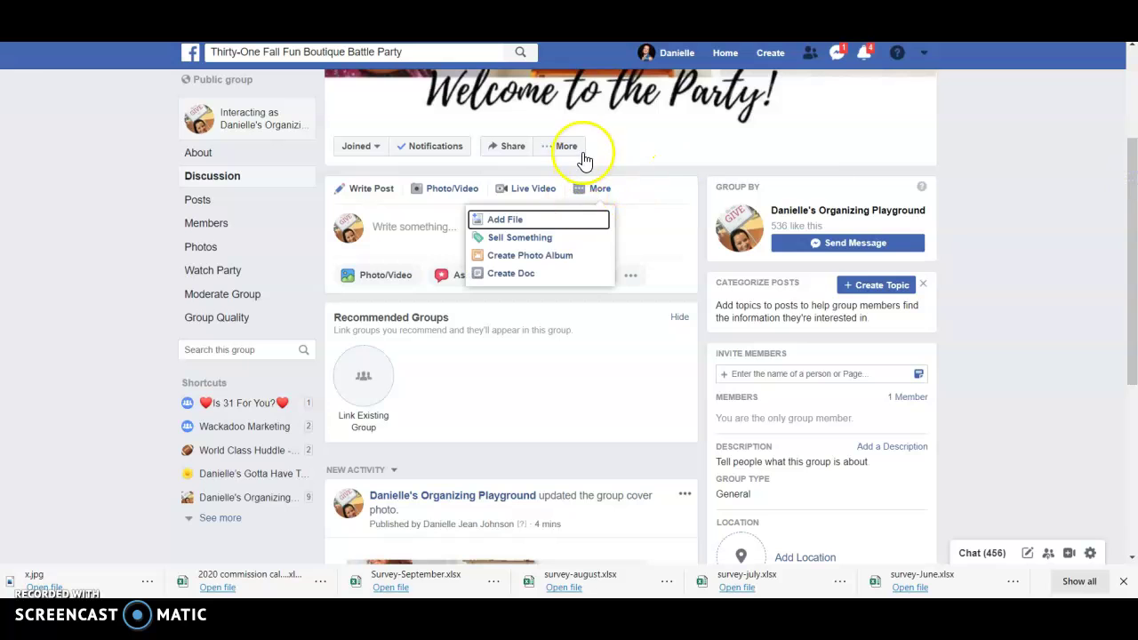
{"action": "left_click", "coordinate": [570, 148]}
{"action": "scroll", "coordinate": [570, 145], "scroll_direction": "up", "scroll_amount": 2}
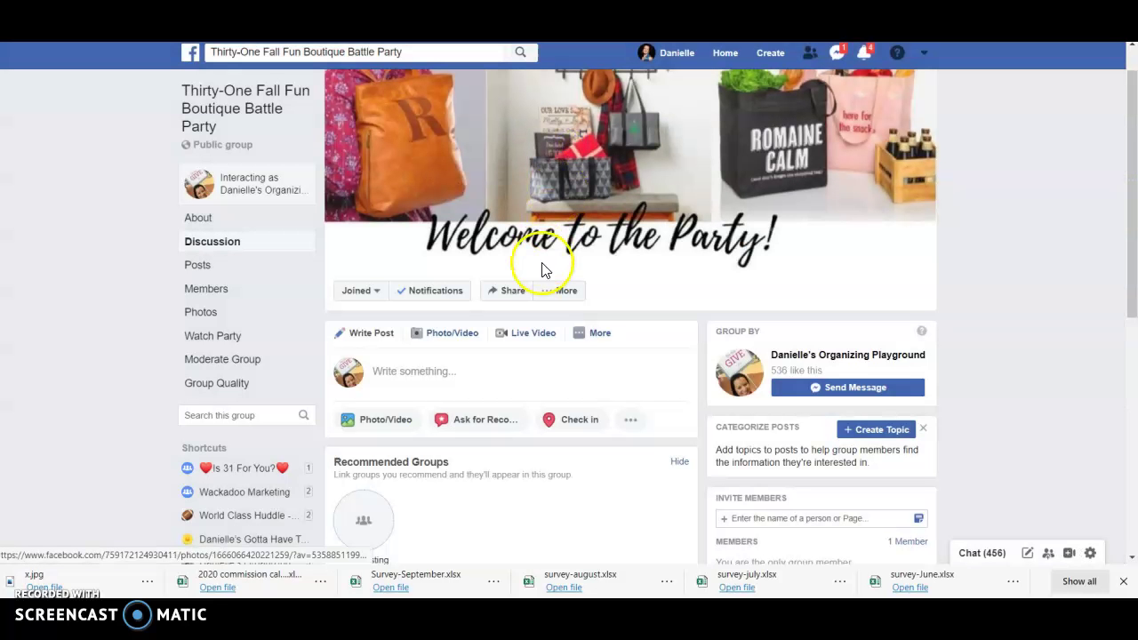
Reopen Edit Group Settings and save them, keeping CinchShare as the group's app
{"action": "left_click", "coordinate": [556, 290]}
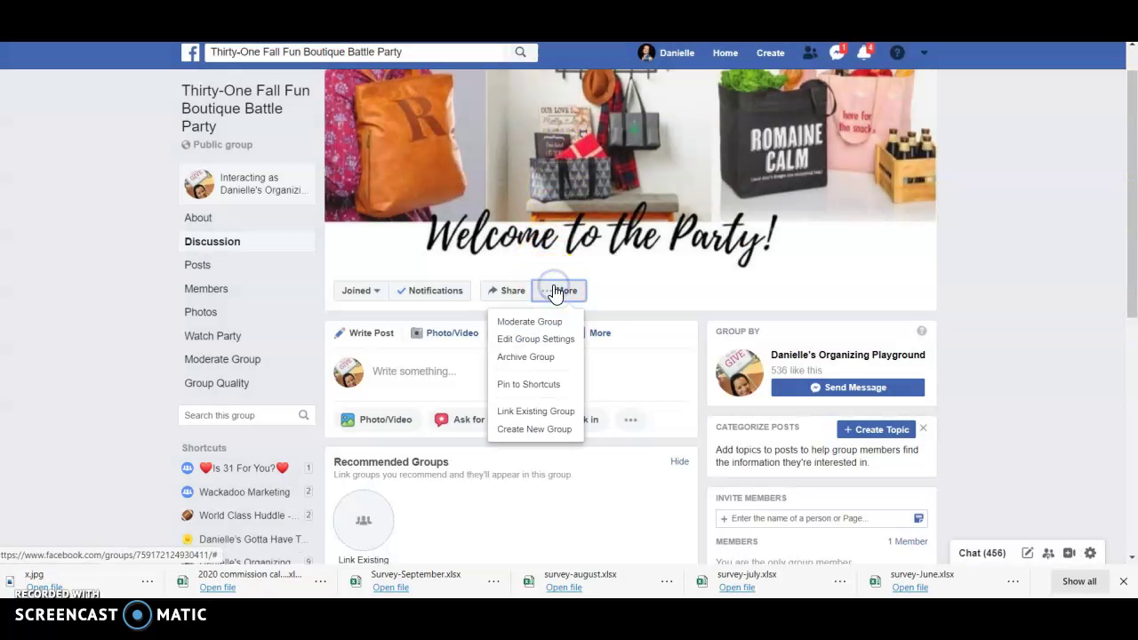
{"action": "left_click", "coordinate": [546, 341]}
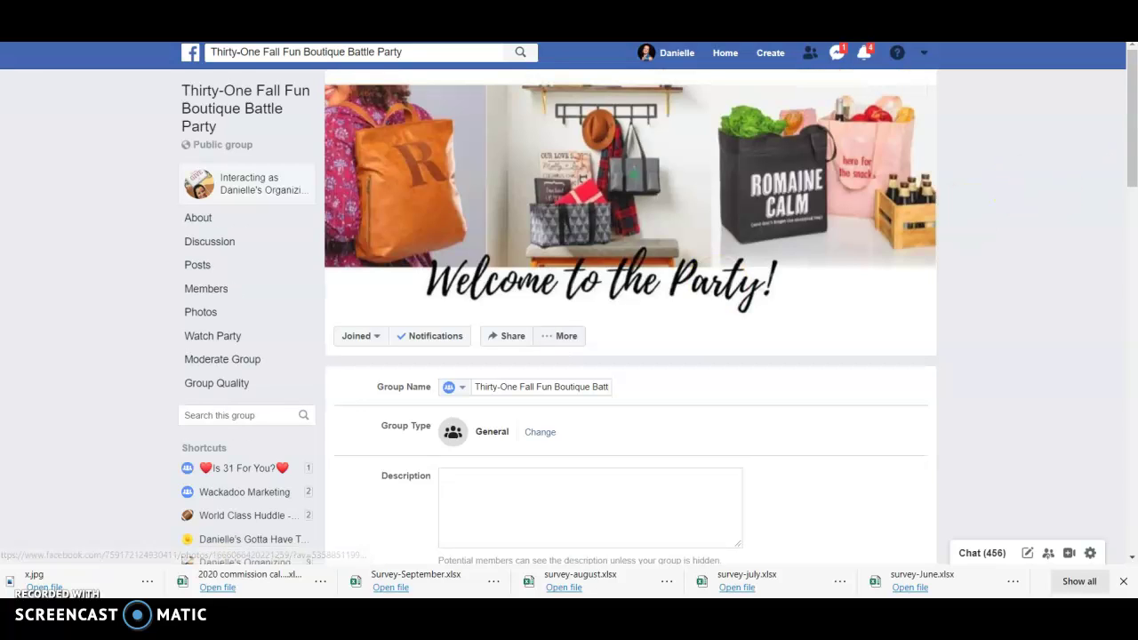
{"action": "left_click_drag", "start_coordinate": [1133, 106], "coordinate": [1133, 483]}
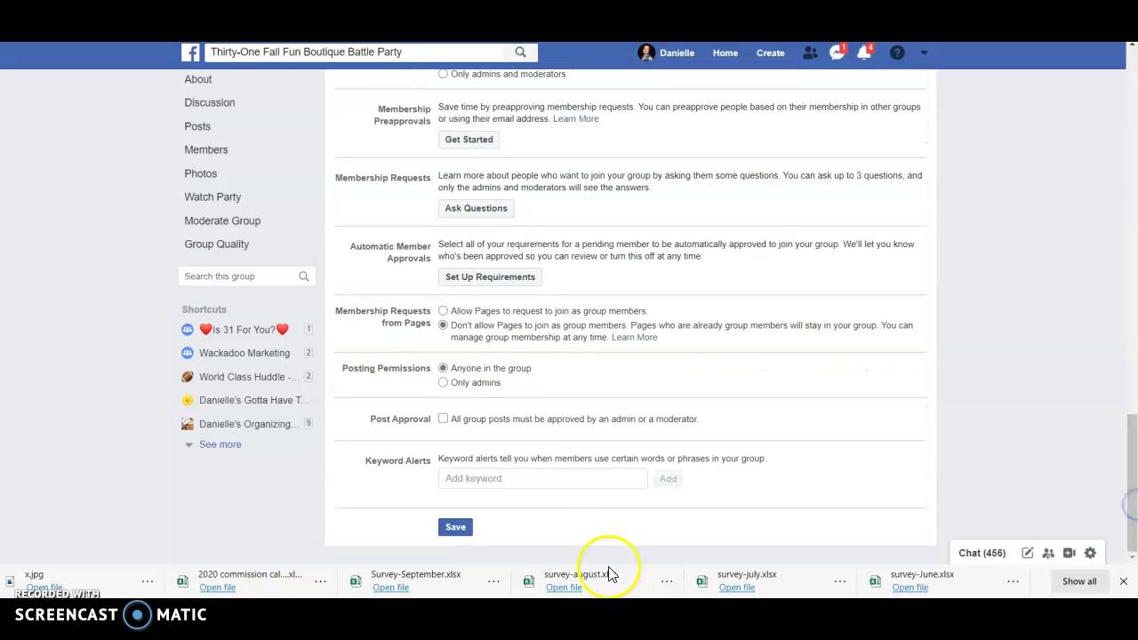
{"action": "left_click", "coordinate": [457, 528]}
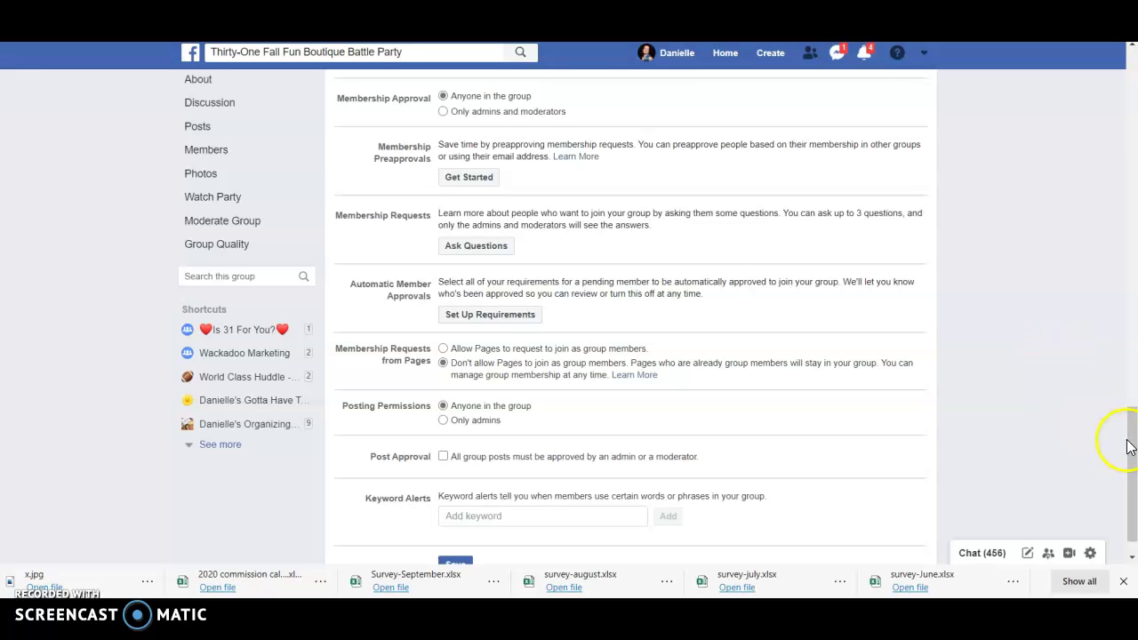
{"action": "left_click_drag", "start_coordinate": [1133, 442], "coordinate": [1099, 84]}
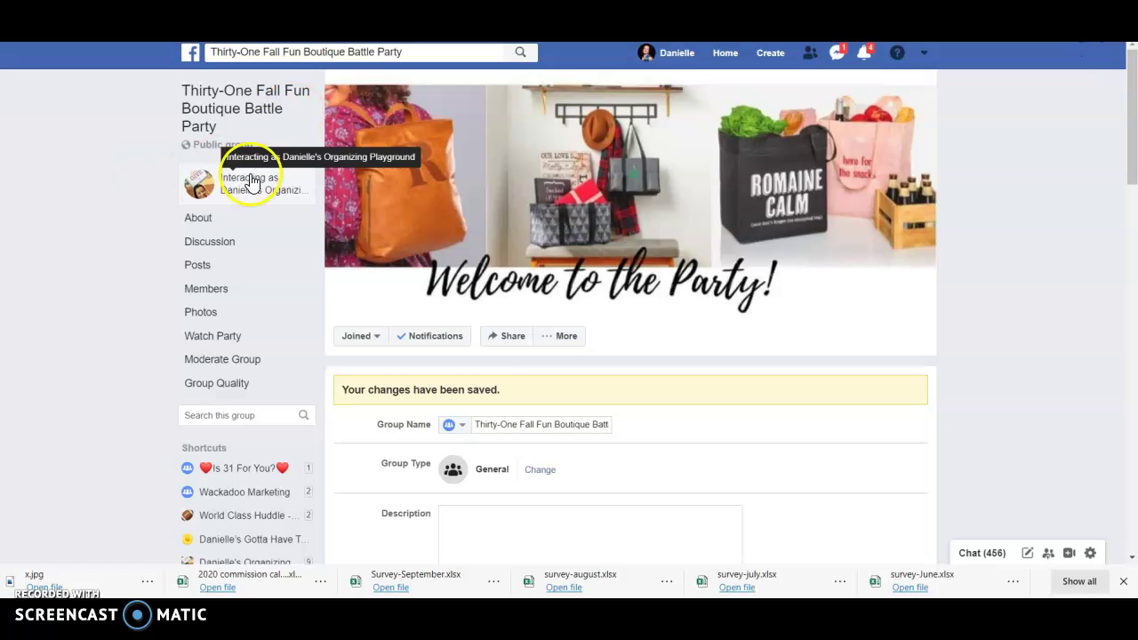
Join the group with the personal profile through 'Interacting as', then go to the News Feed
{"action": "left_click", "coordinate": [251, 181]}
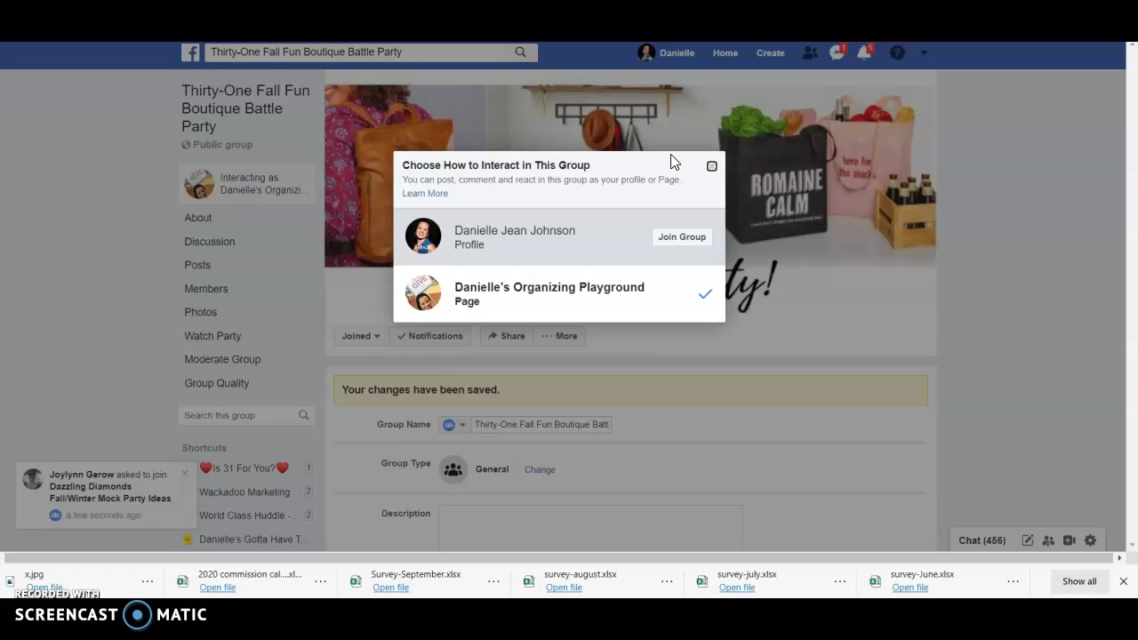
{"action": "left_click", "coordinate": [677, 218]}
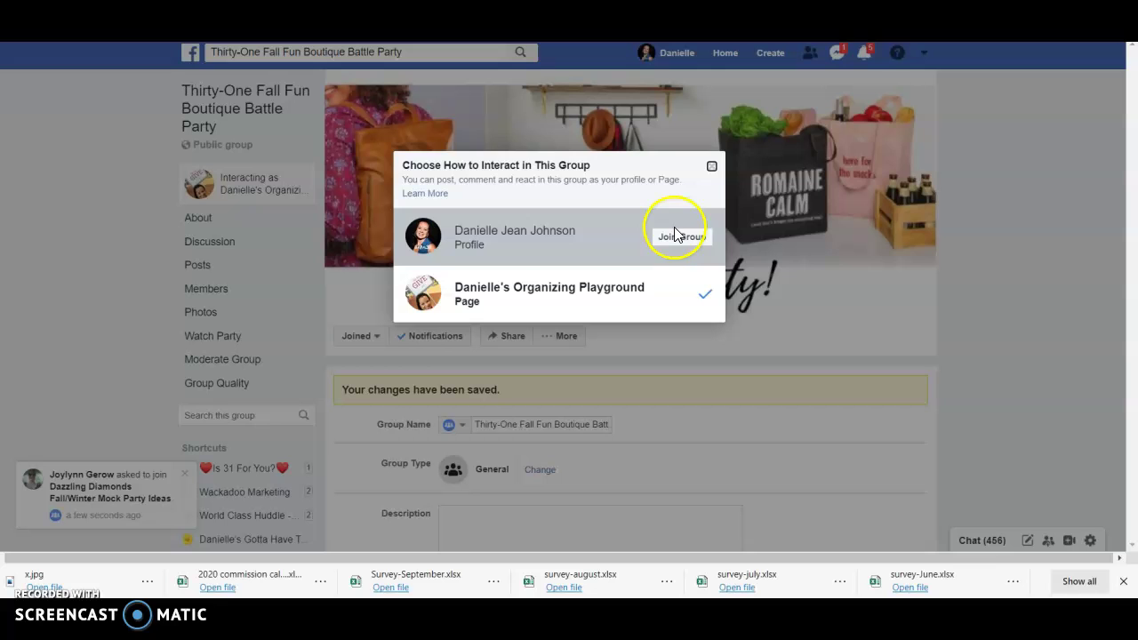
{"action": "left_click", "coordinate": [674, 236]}
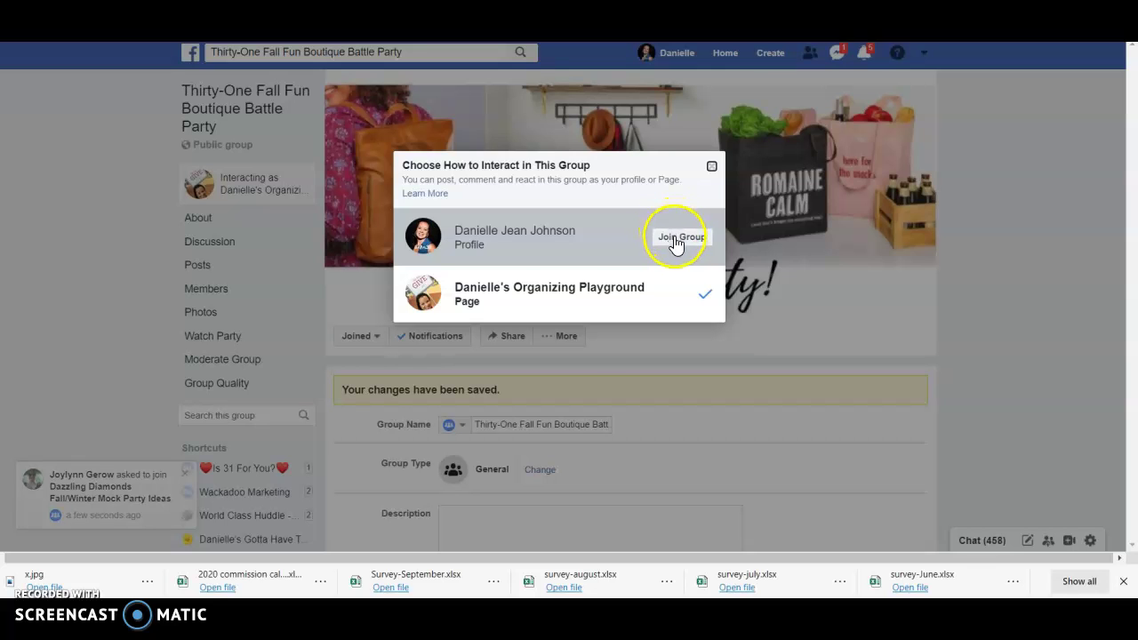
{"action": "left_click", "coordinate": [675, 237]}
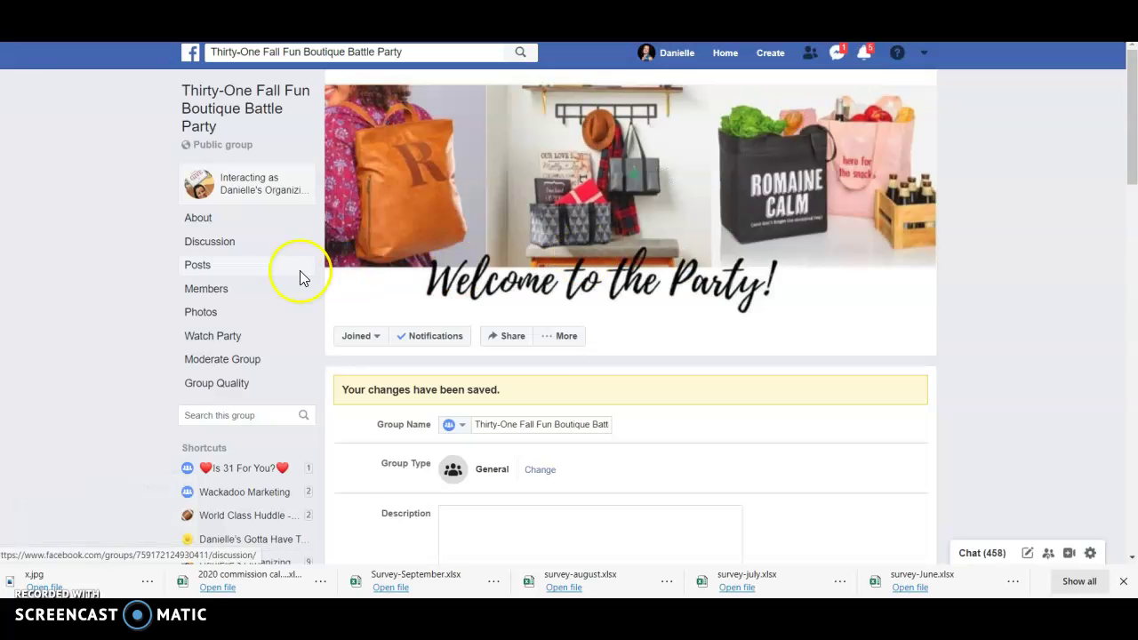
{"action": "left_click", "coordinate": [227, 292]}
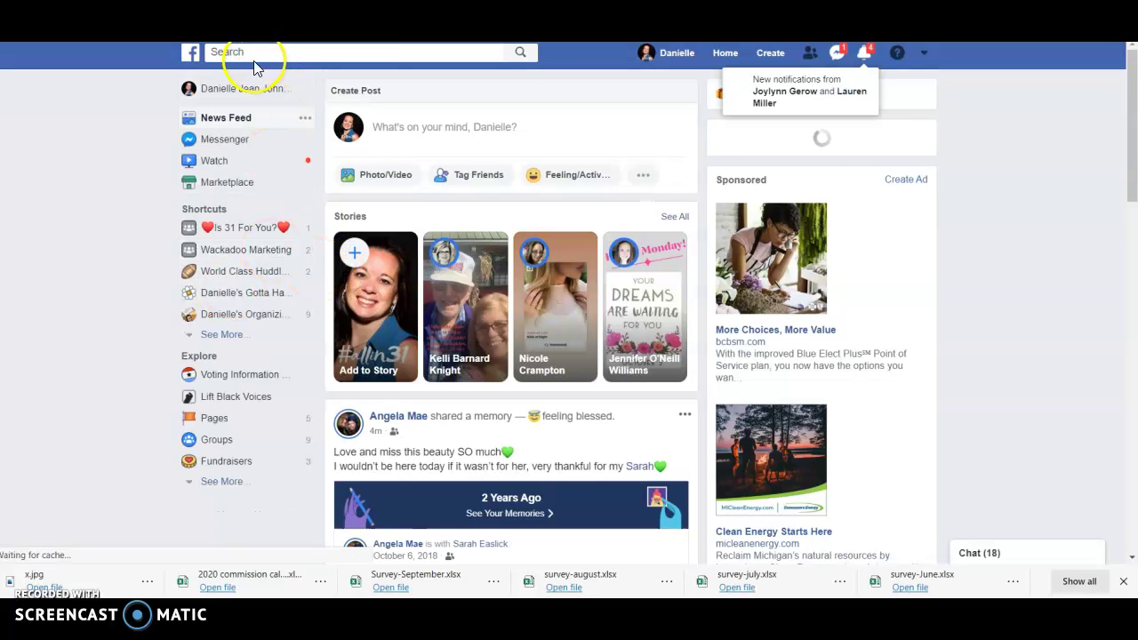
Open the business page's Groups list and the Thirty-One Fall Fun Boutique Battle Party group
{"action": "left_click", "coordinate": [261, 316]}
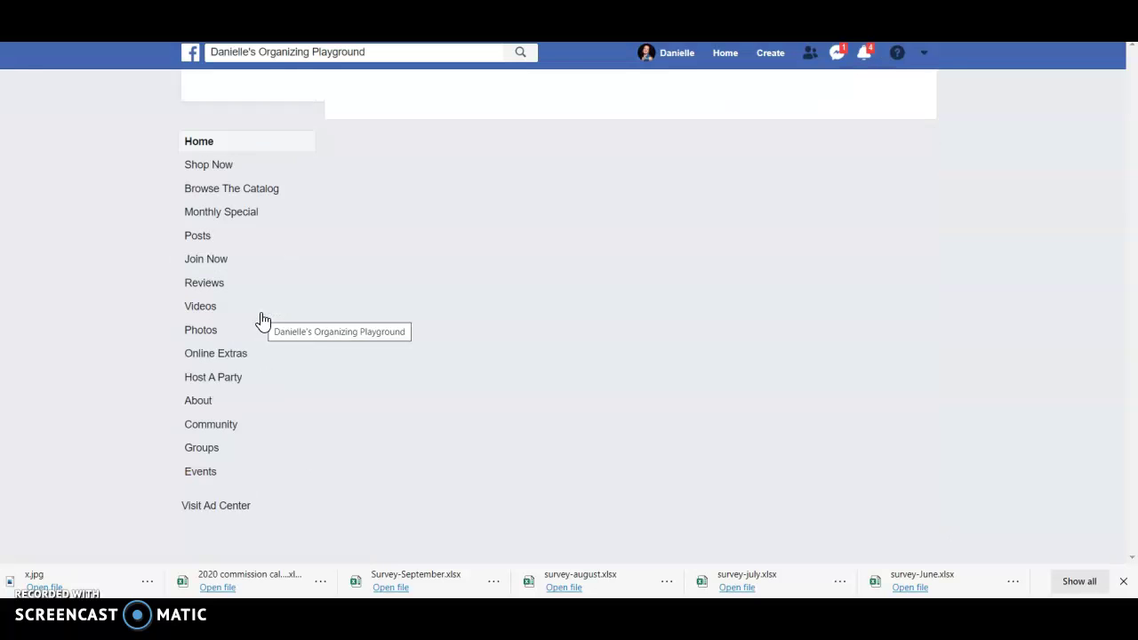
{"action": "left_click", "coordinate": [590, 322]}
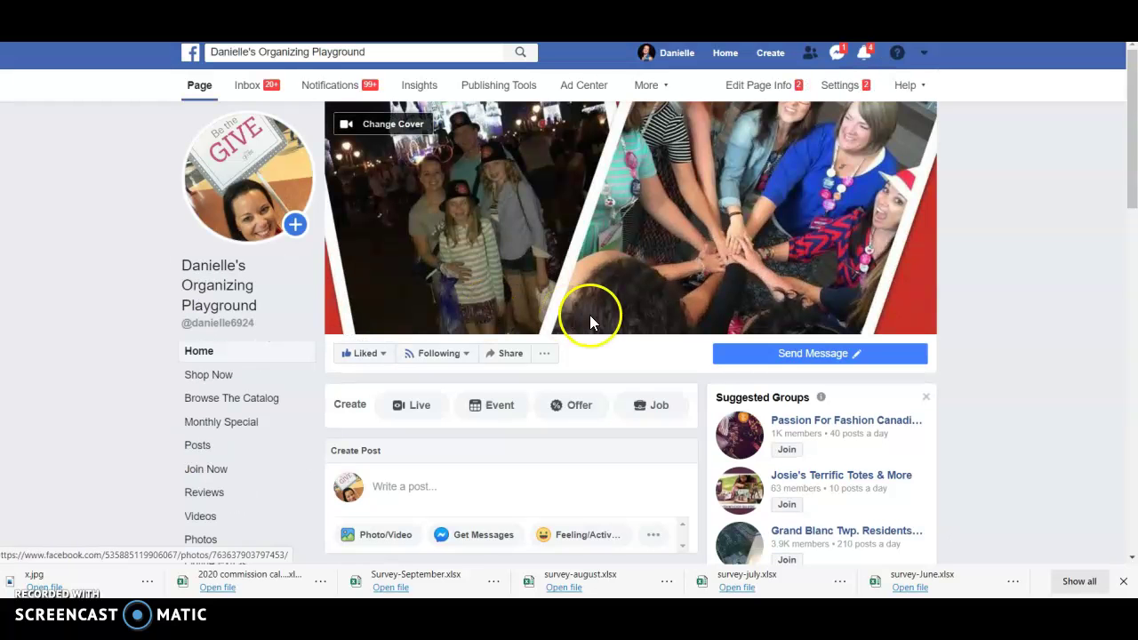
{"action": "left_click_drag", "start_coordinate": [1118, 74], "coordinate": [1131, 160]}
{"action": "left_click", "coordinate": [1059, 177]}
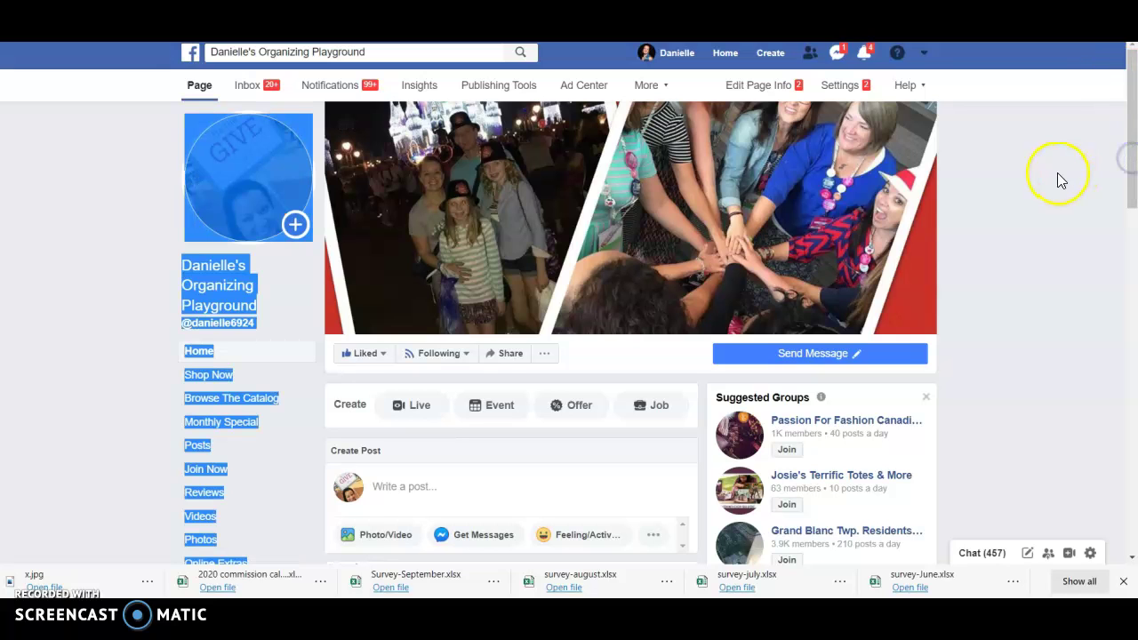
{"action": "left_click_drag", "start_coordinate": [1117, 101], "coordinate": [1131, 182]}
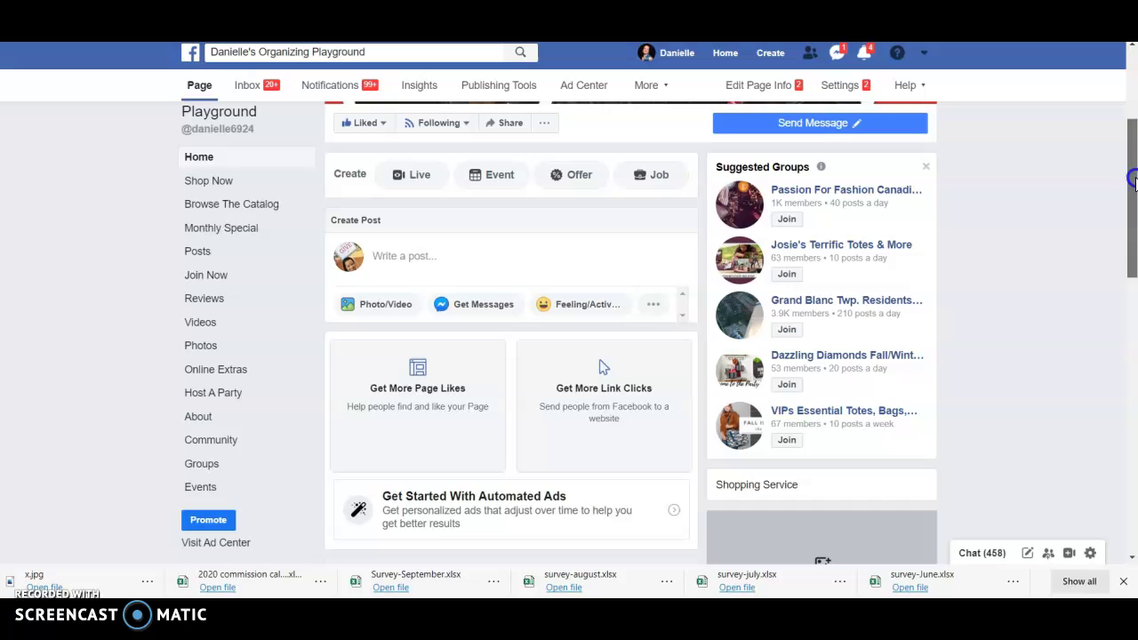
{"action": "left_click", "coordinate": [233, 464]}
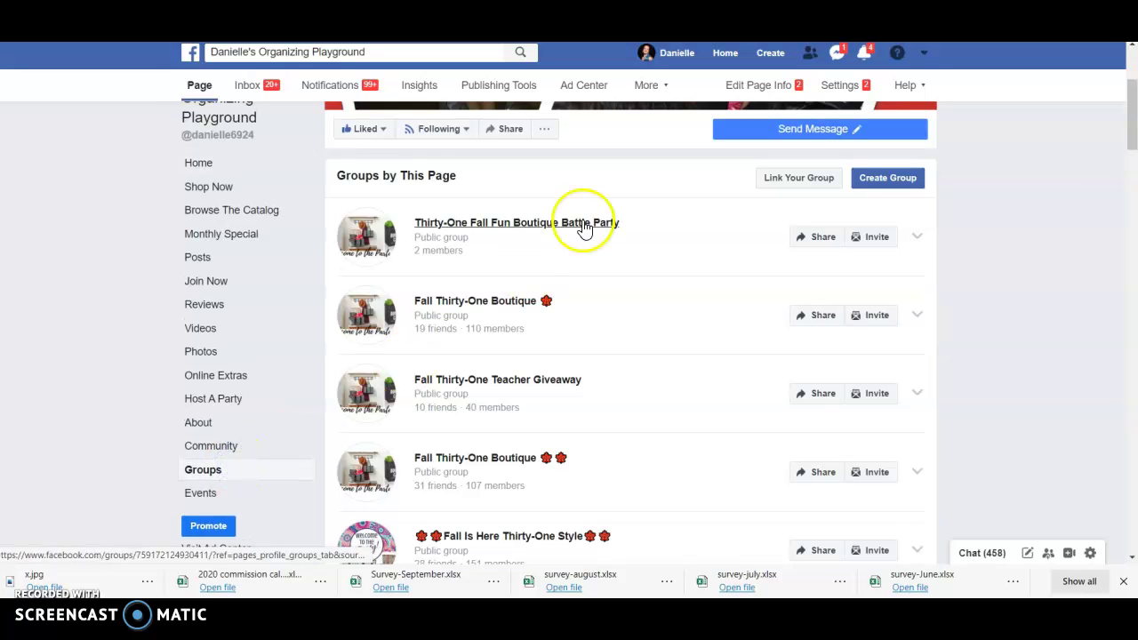
{"action": "left_click", "coordinate": [584, 228]}
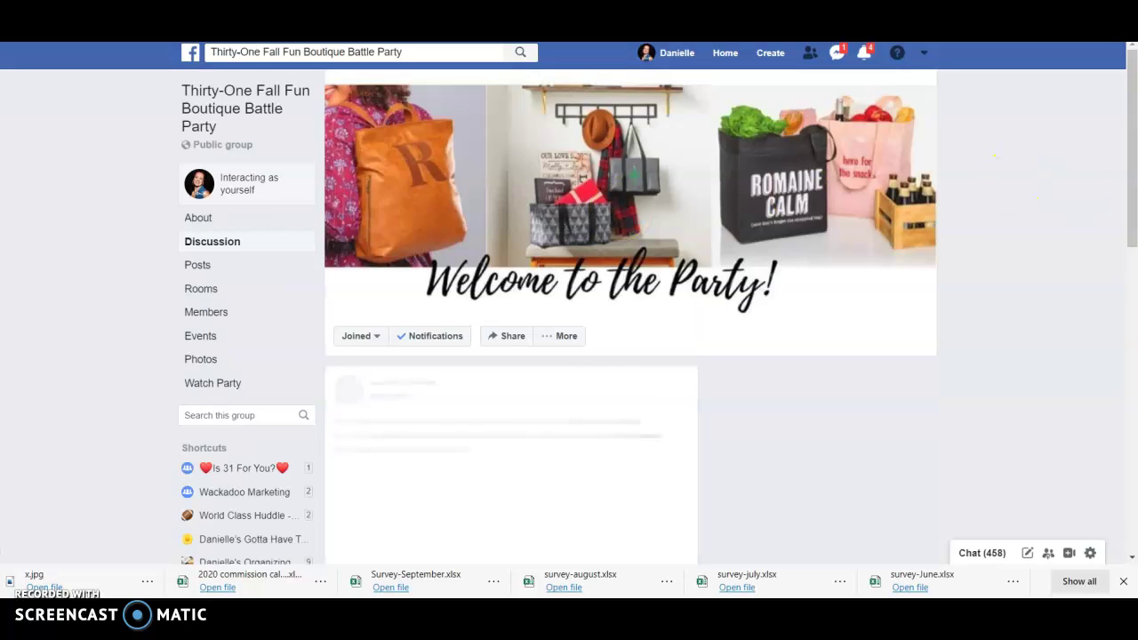
Review the group's 2 members, checking the options beside the personal profile and business page
{"action": "left_click", "coordinate": [1131, 169]}
{"action": "left_click_drag", "start_coordinate": [1131, 169], "coordinate": [1130, 203]}
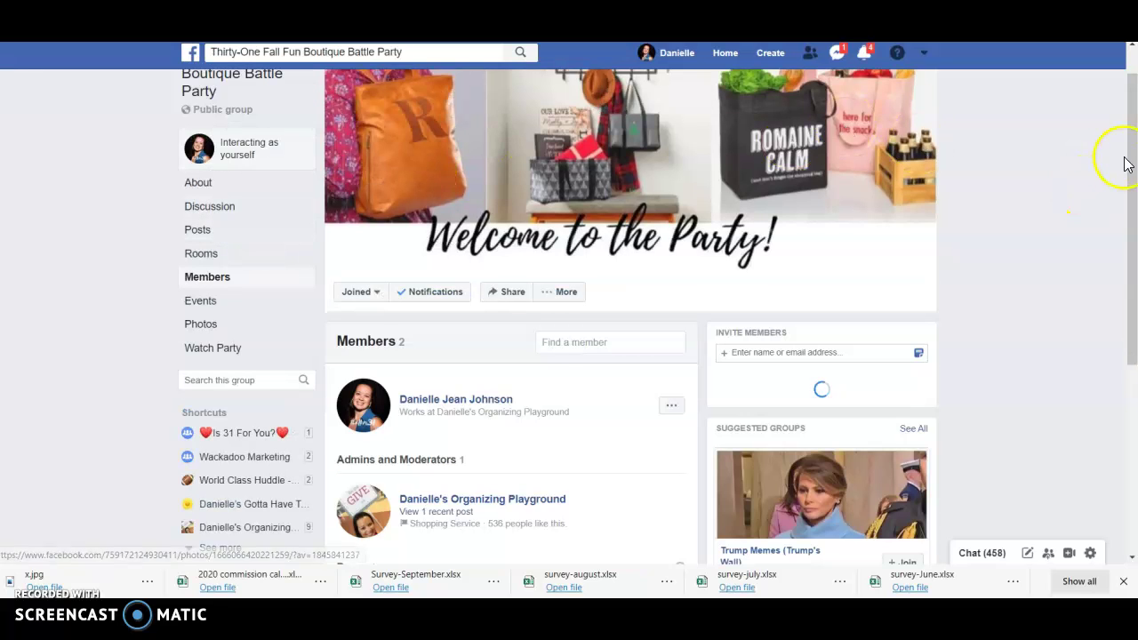
{"action": "left_click_drag", "start_coordinate": [1131, 131], "coordinate": [1131, 250]}
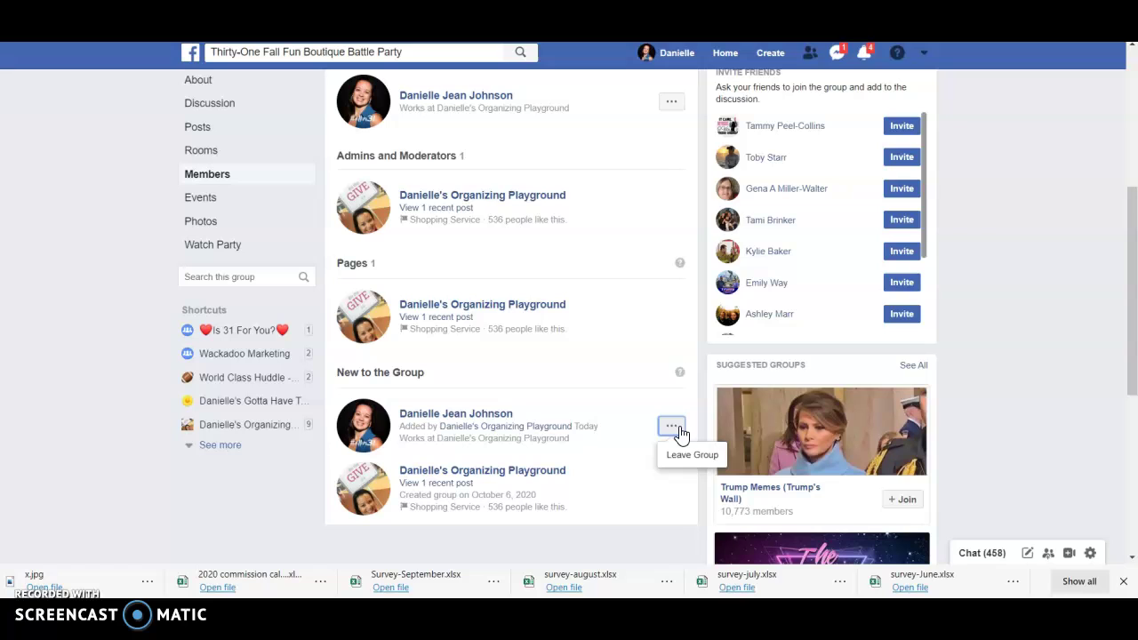
{"action": "left_click", "coordinate": [673, 427]}
{"action": "left_click_drag", "start_coordinate": [1122, 275], "coordinate": [1127, 235]}
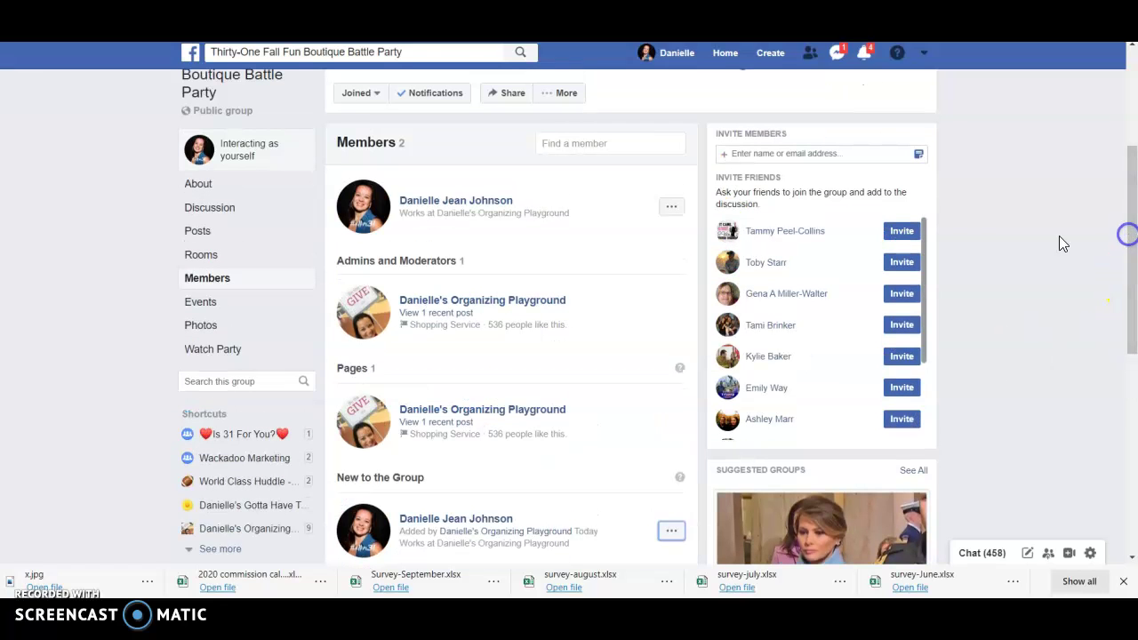
{"action": "left_click", "coordinate": [673, 210]}
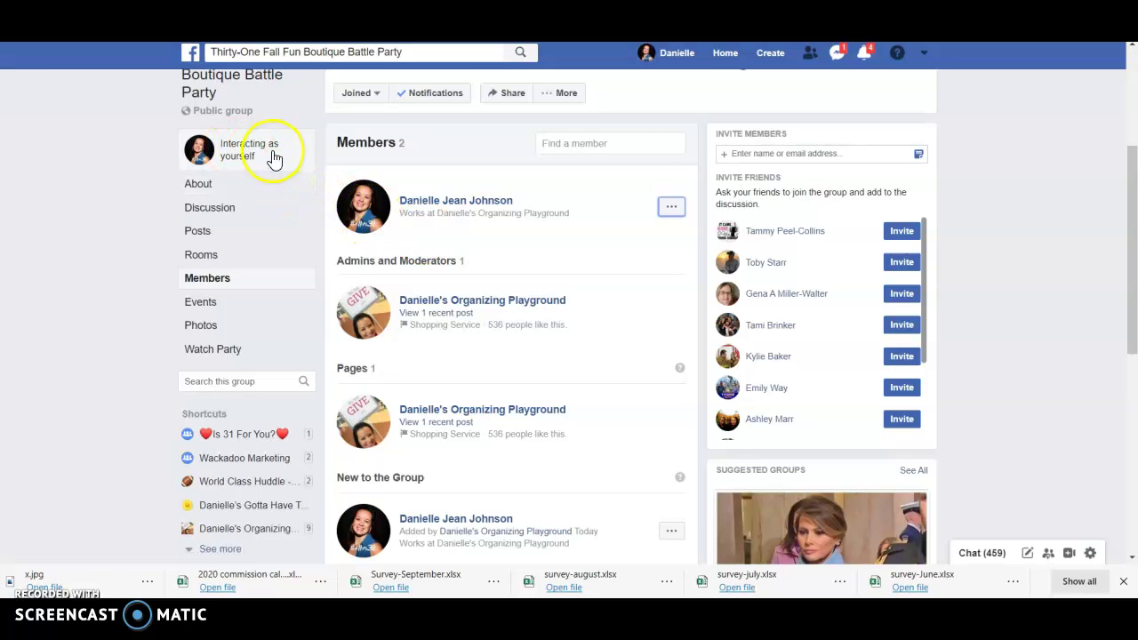
Switch to interacting in the group as the business Page and scroll to All Members
{"action": "left_click", "coordinate": [301, 151]}
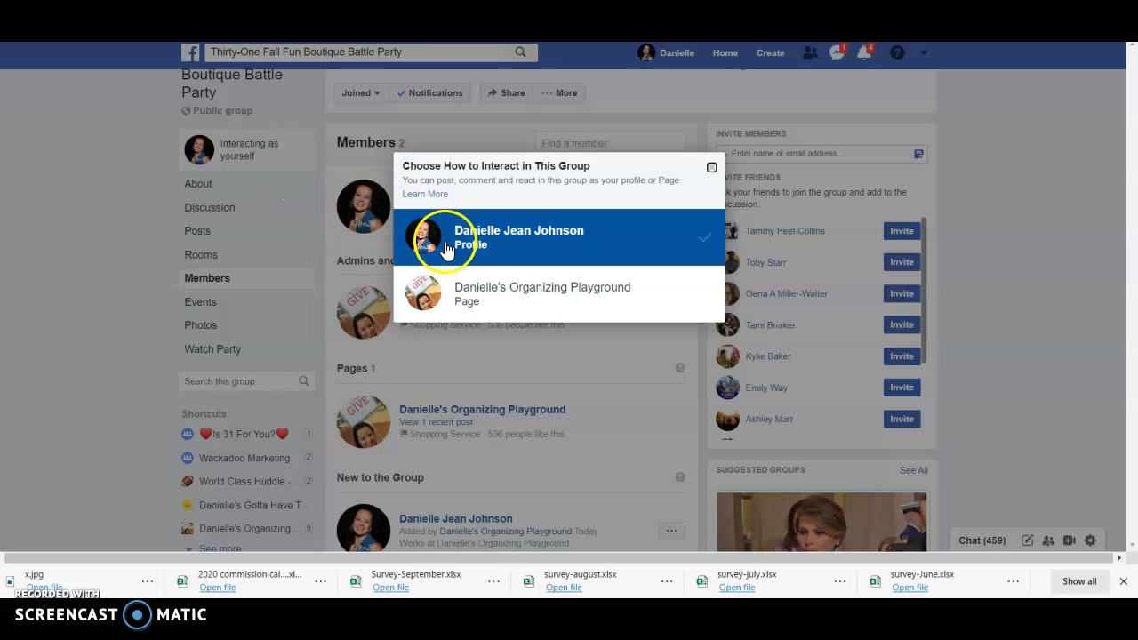
{"action": "left_click", "coordinate": [509, 299]}
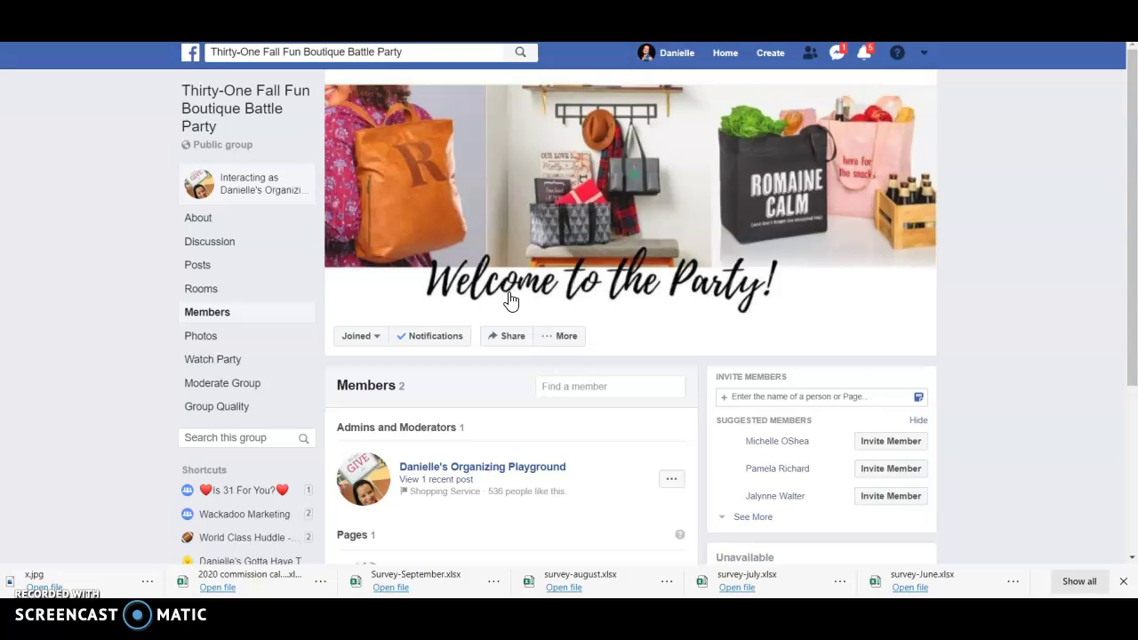
{"action": "left_click_drag", "start_coordinate": [1132, 142], "coordinate": [1132, 304]}
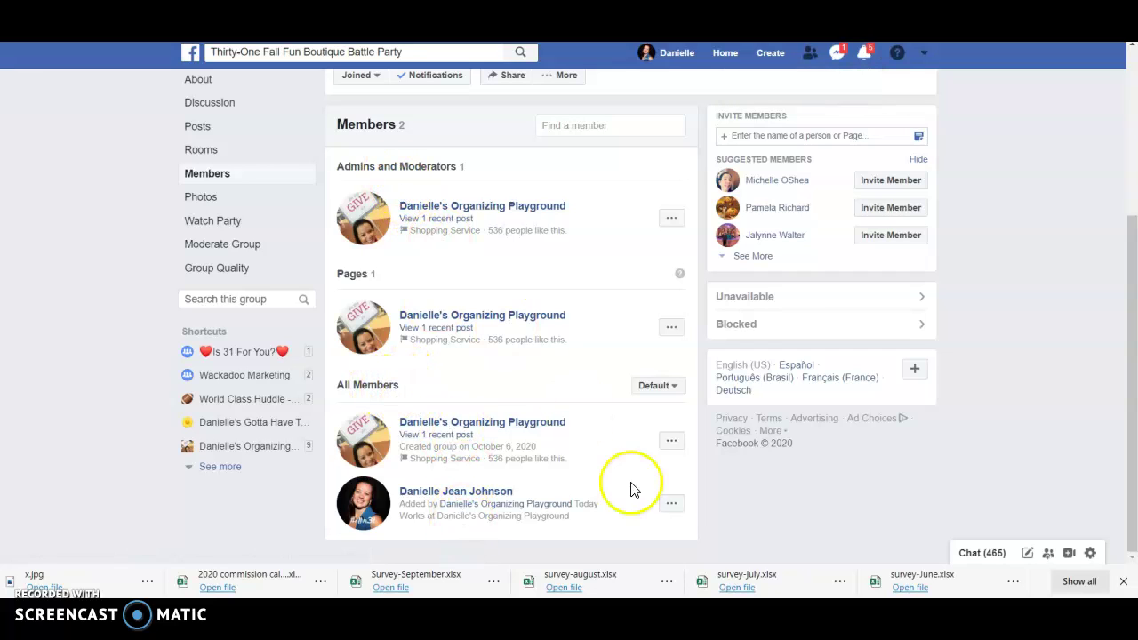
Choose Make Admin for the personal profile member and send the admin invite
{"action": "left_click", "coordinate": [671, 505]}
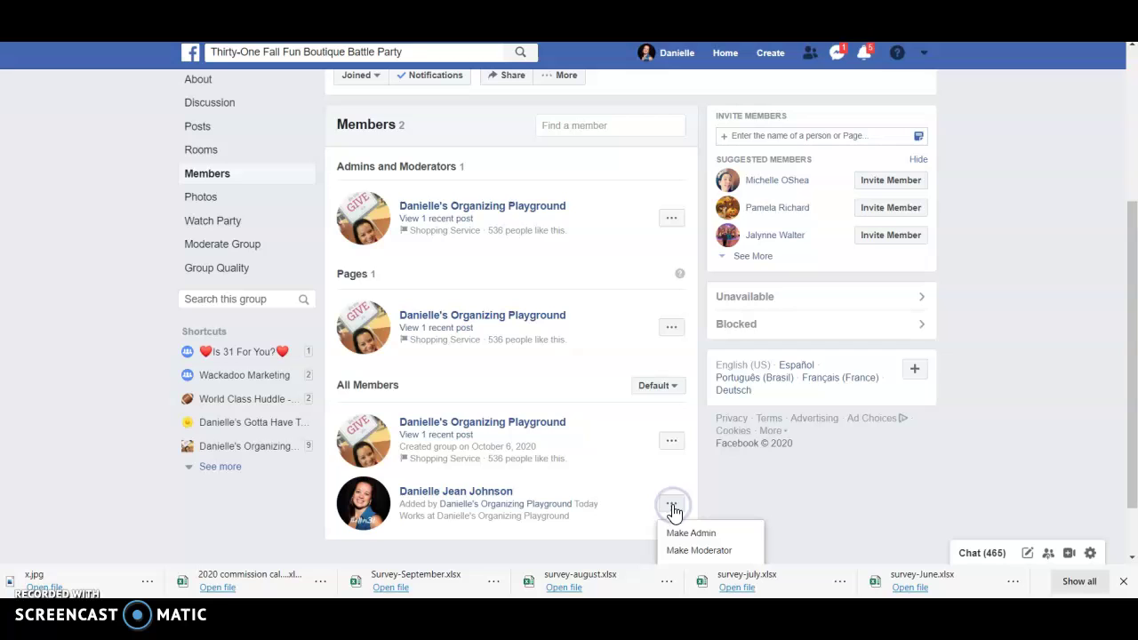
{"action": "left_click", "coordinate": [692, 534]}
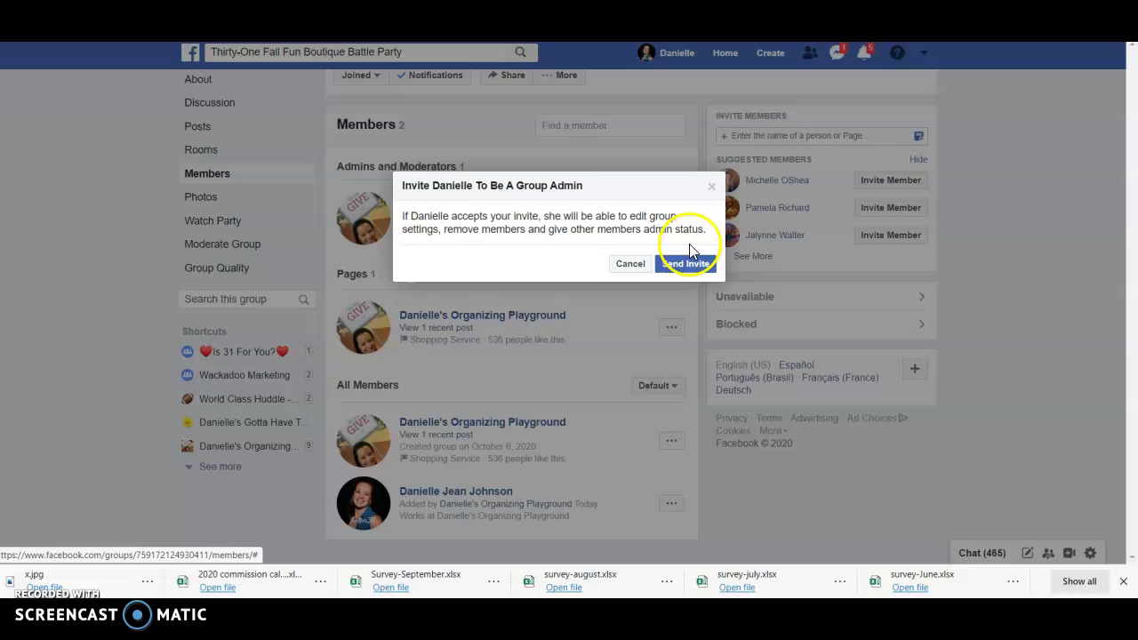
{"action": "left_click", "coordinate": [684, 265]}
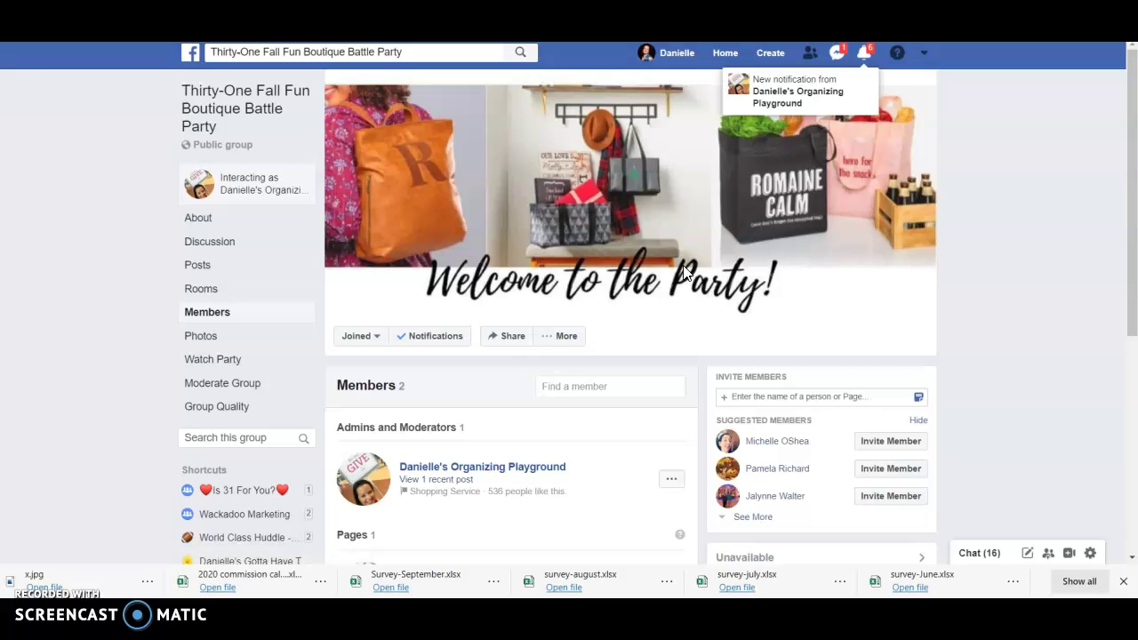
Open the group admin invitation from the notifications list
{"action": "left_click", "coordinate": [1011, 208]}
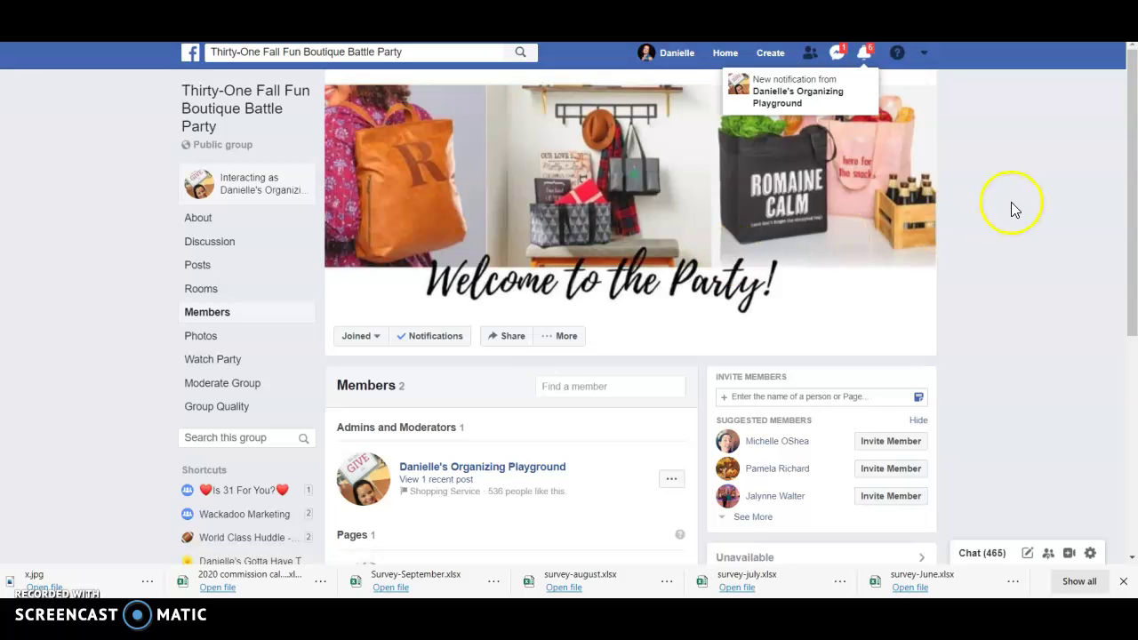
{"action": "left_click", "coordinate": [867, 55]}
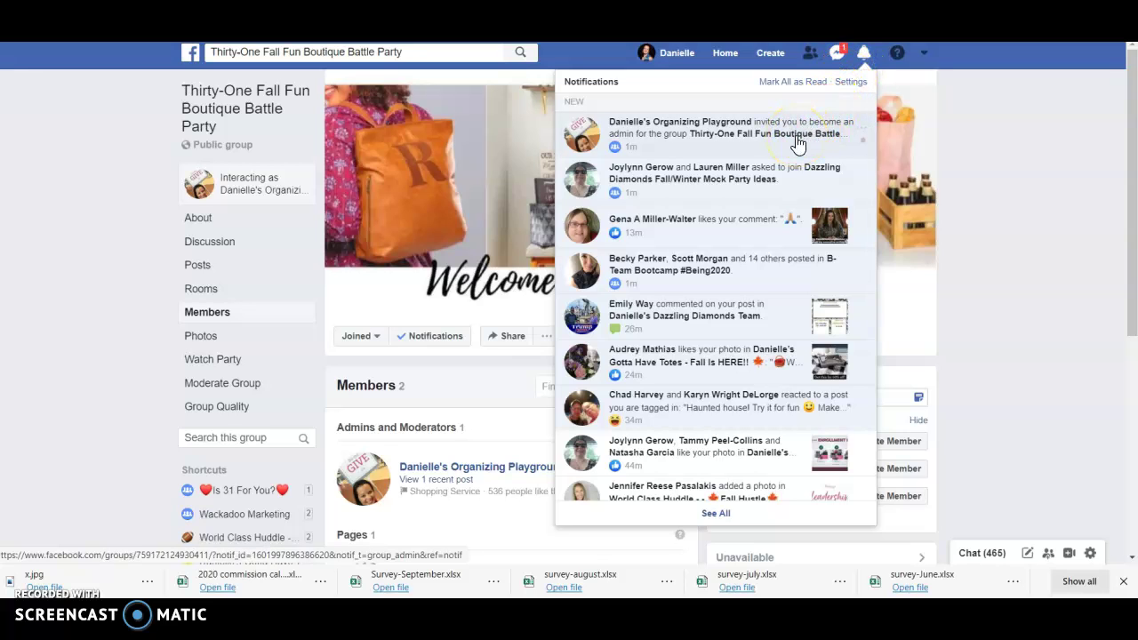
{"action": "left_click", "coordinate": [797, 139]}
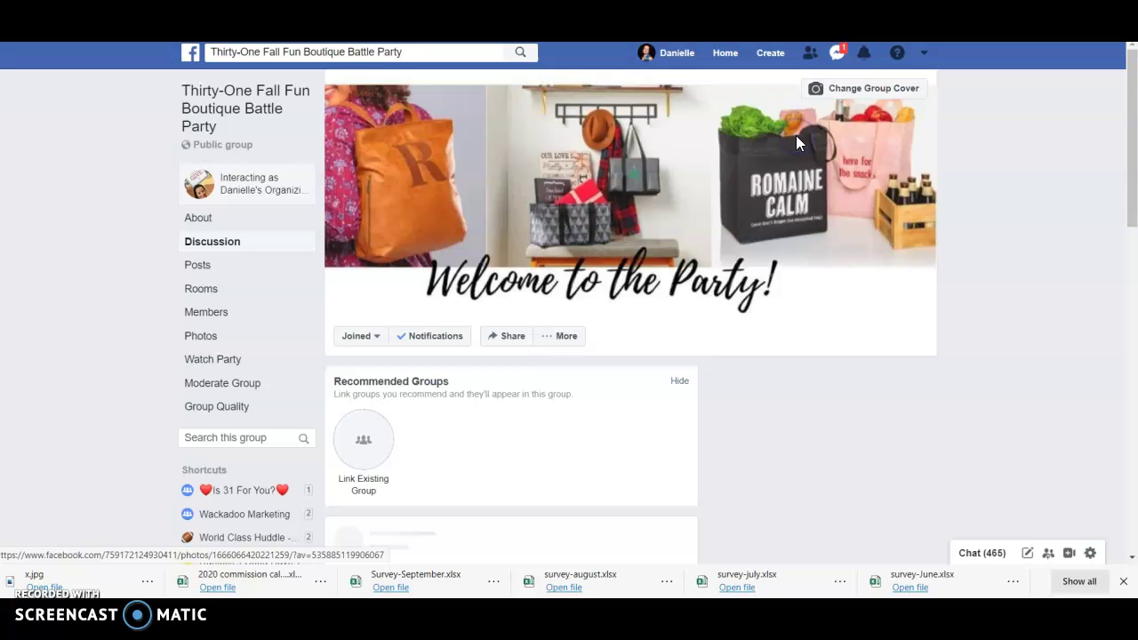
{"action": "left_click", "coordinate": [1133, 104]}
{"action": "left_click_drag", "start_coordinate": [1133, 104], "coordinate": [1134, 129]}
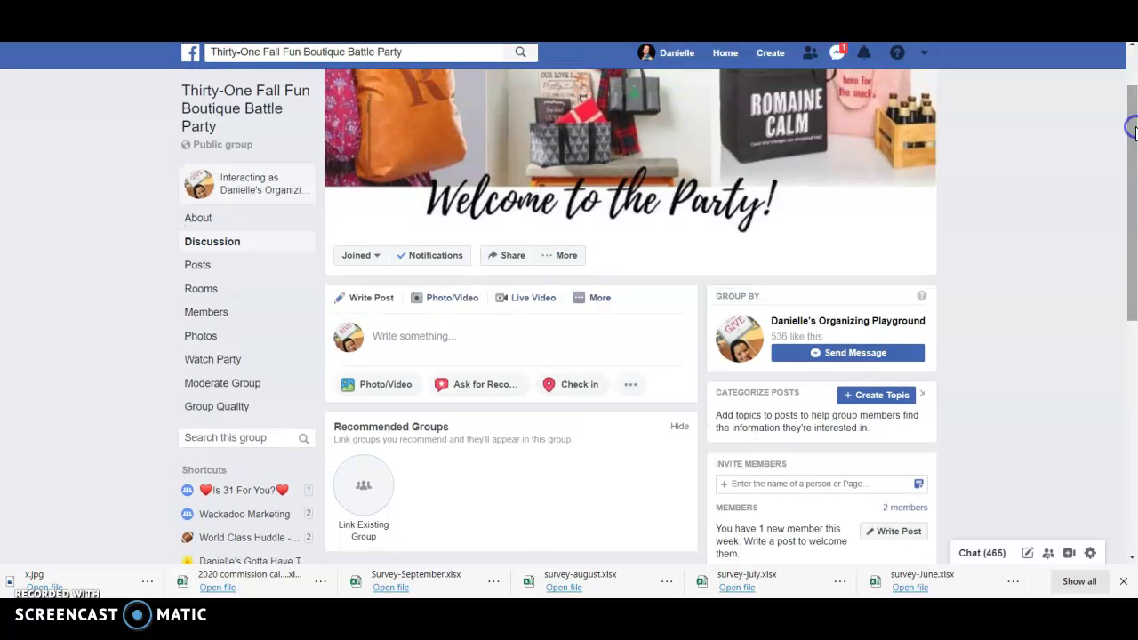
Check the Members list showing the personal profile's pending admin invitation under Invited Admins
{"action": "left_click", "coordinate": [224, 311]}
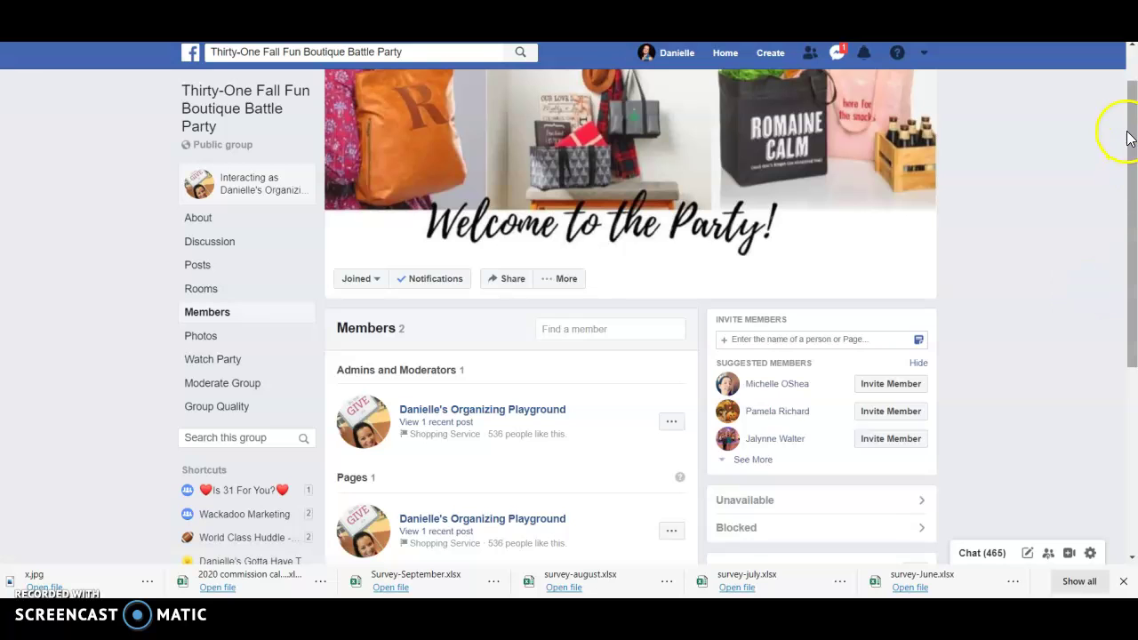
{"action": "left_click_drag", "start_coordinate": [1132, 131], "coordinate": [1132, 291]}
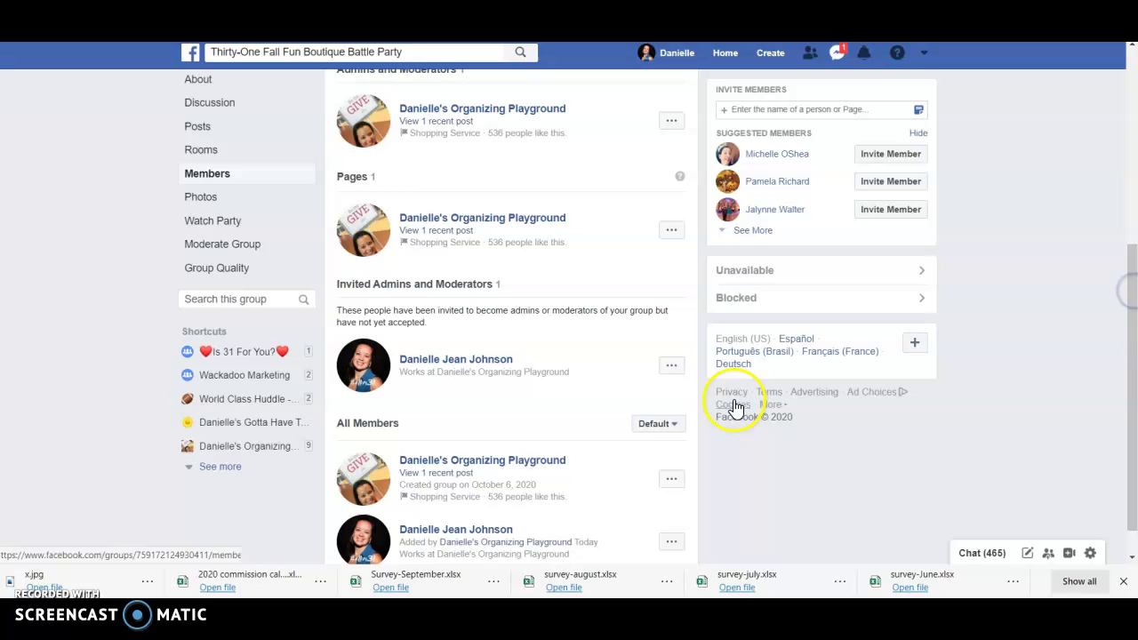
{"action": "left_click", "coordinate": [671, 368]}
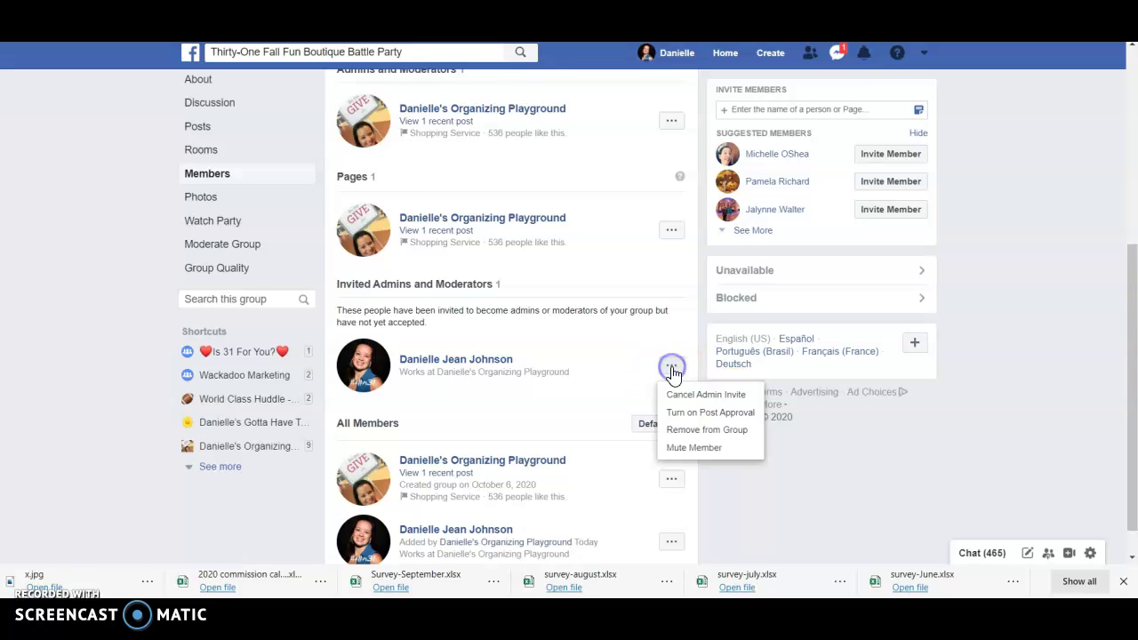
{"action": "left_click", "coordinate": [671, 367]}
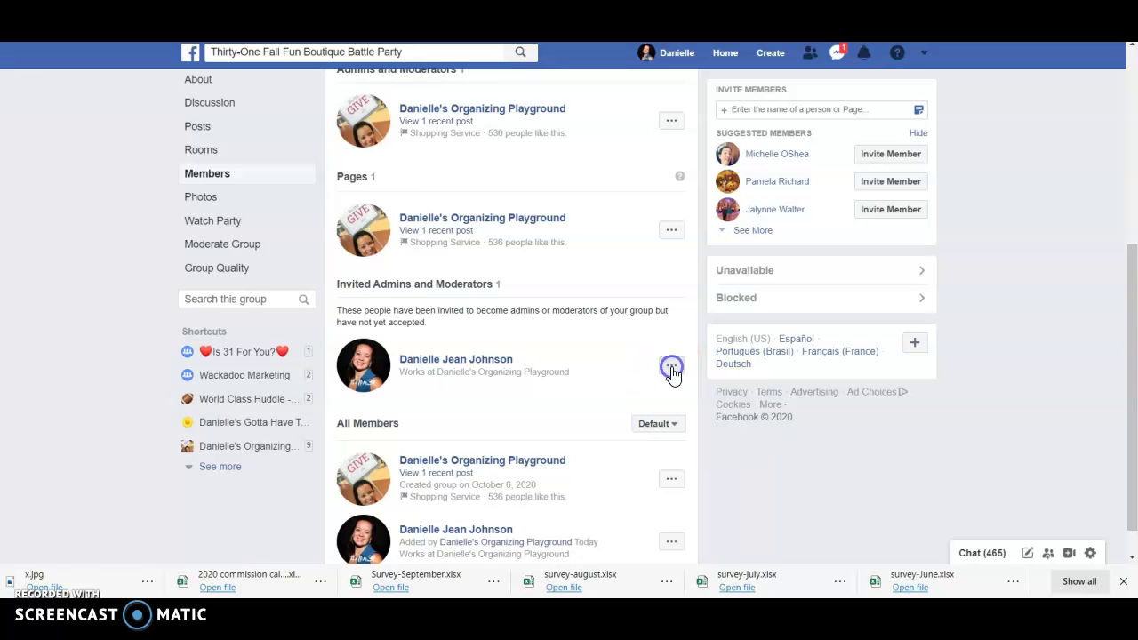
{"action": "left_click", "coordinate": [864, 55]}
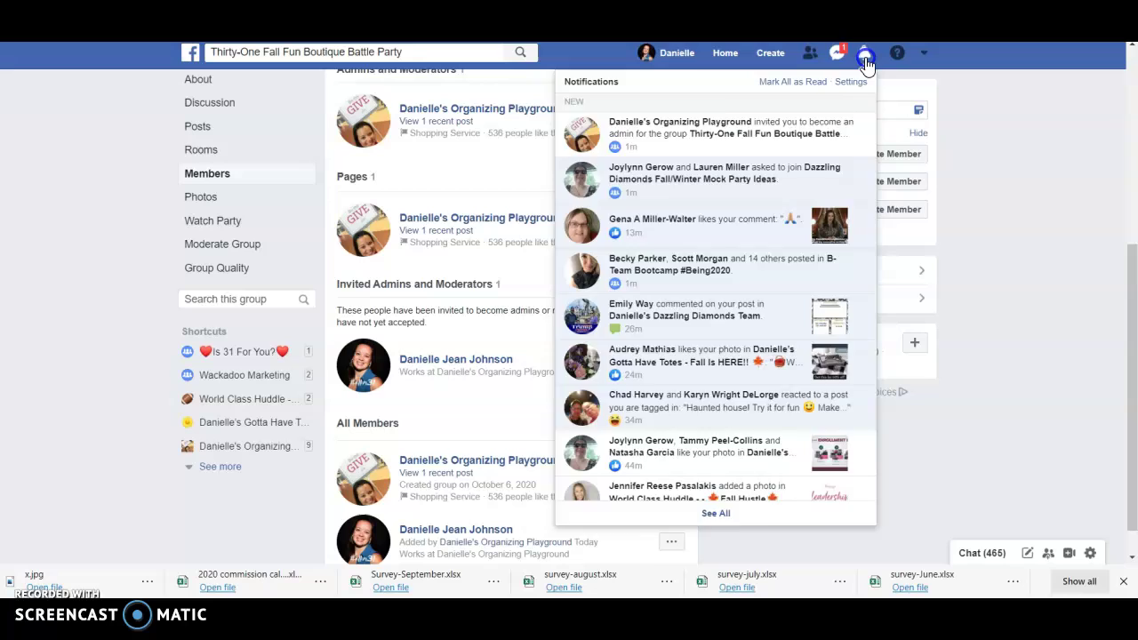
{"action": "left_click", "coordinate": [864, 56]}
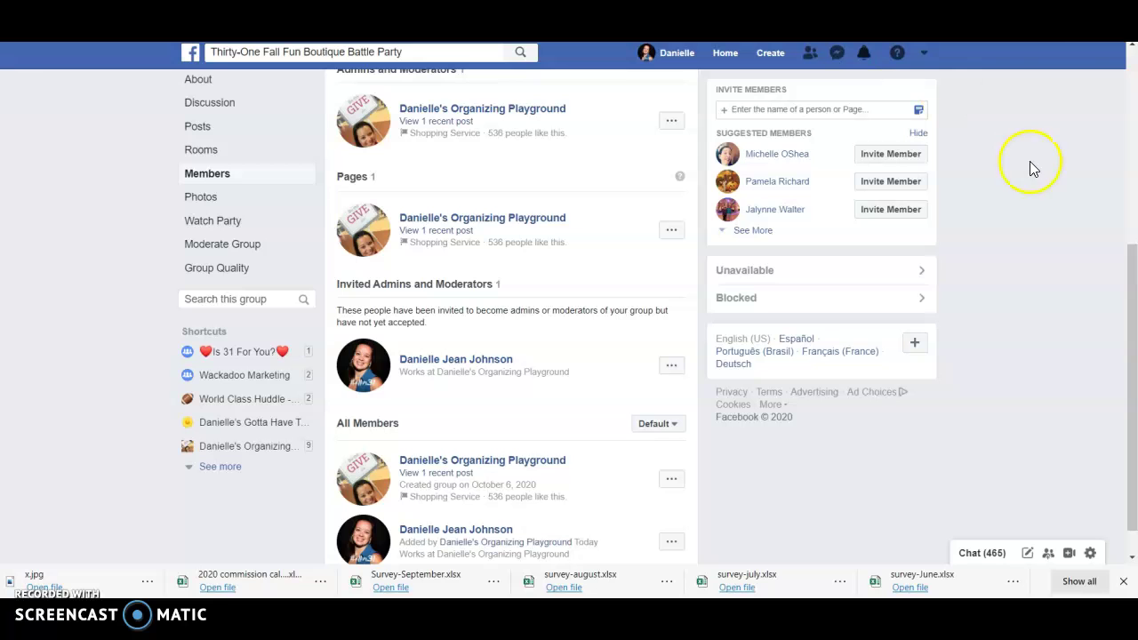
{"action": "left_click_drag", "start_coordinate": [1133, 258], "coordinate": [1134, 92]}
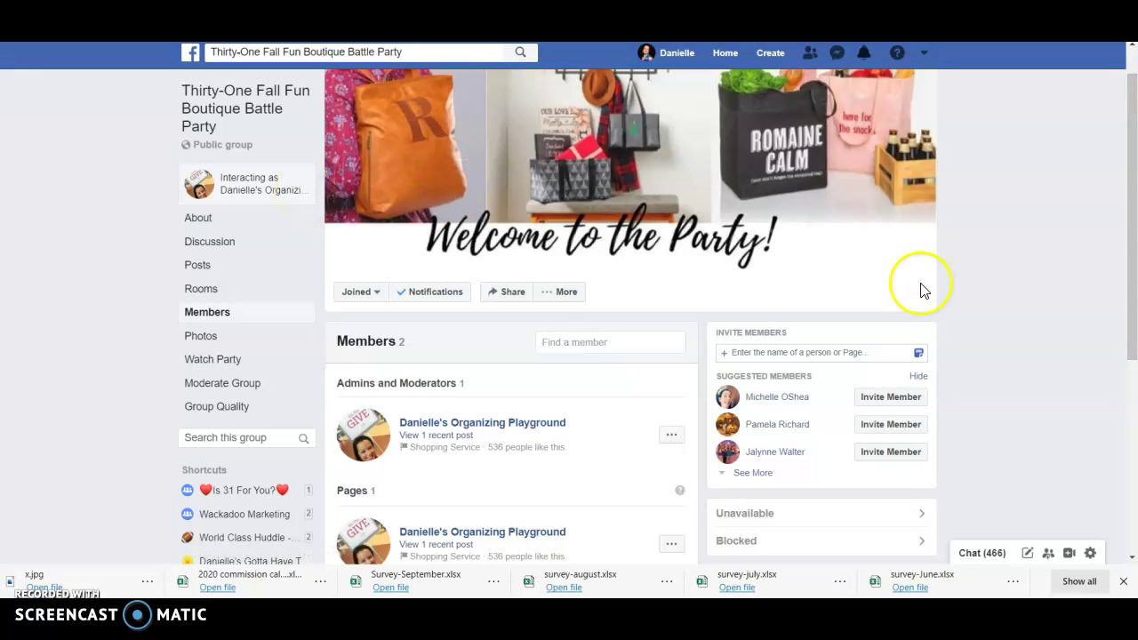
Cancel the personal profile's pending invitation to become group admin
{"action": "left_click_drag", "start_coordinate": [1134, 165], "coordinate": [1134, 307]}
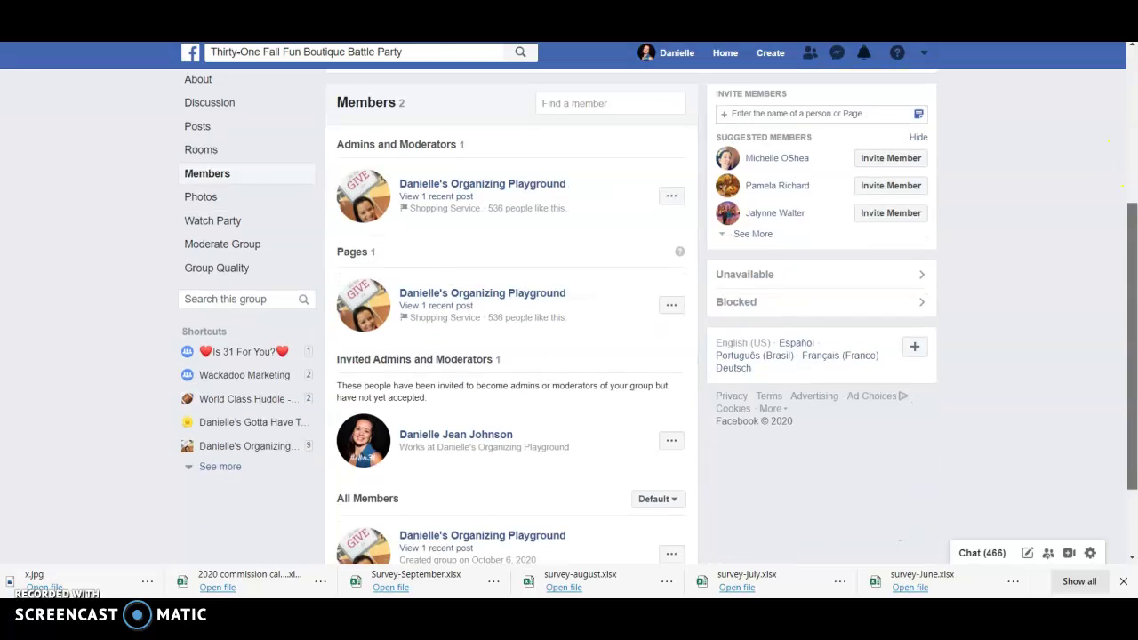
{"action": "left_click", "coordinate": [673, 418]}
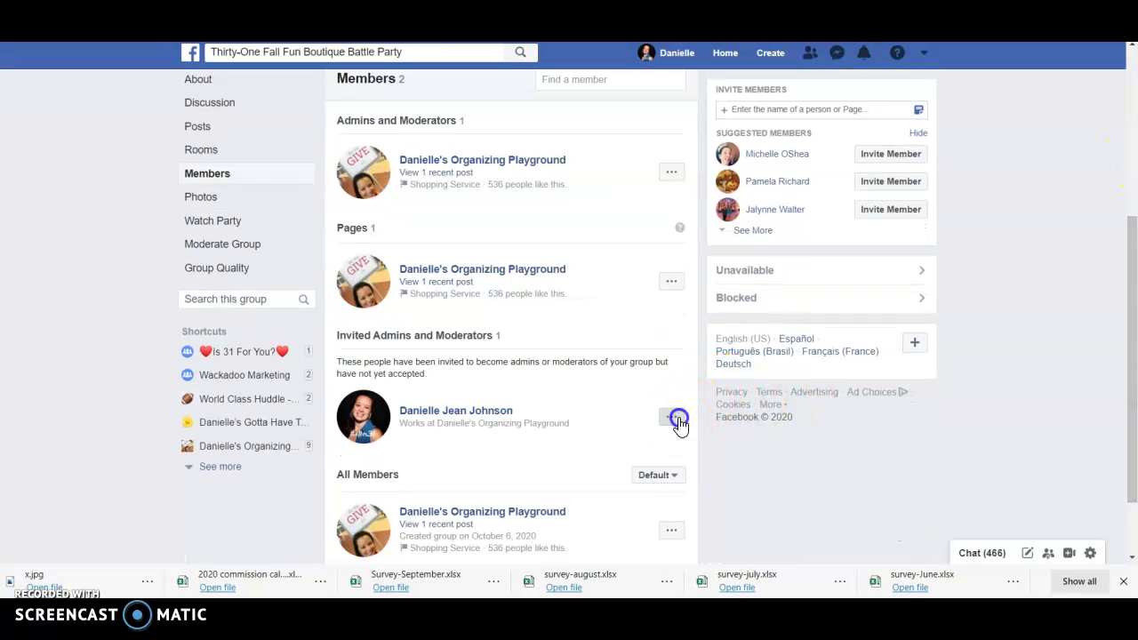
{"action": "left_click", "coordinate": [698, 449]}
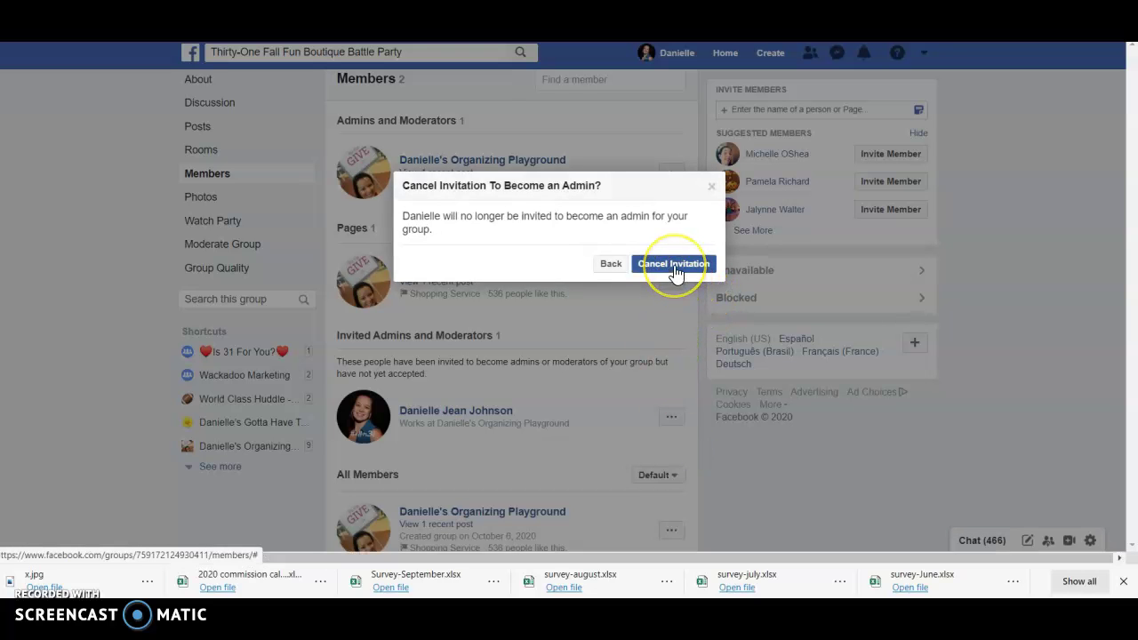
{"action": "left_click", "coordinate": [674, 267]}
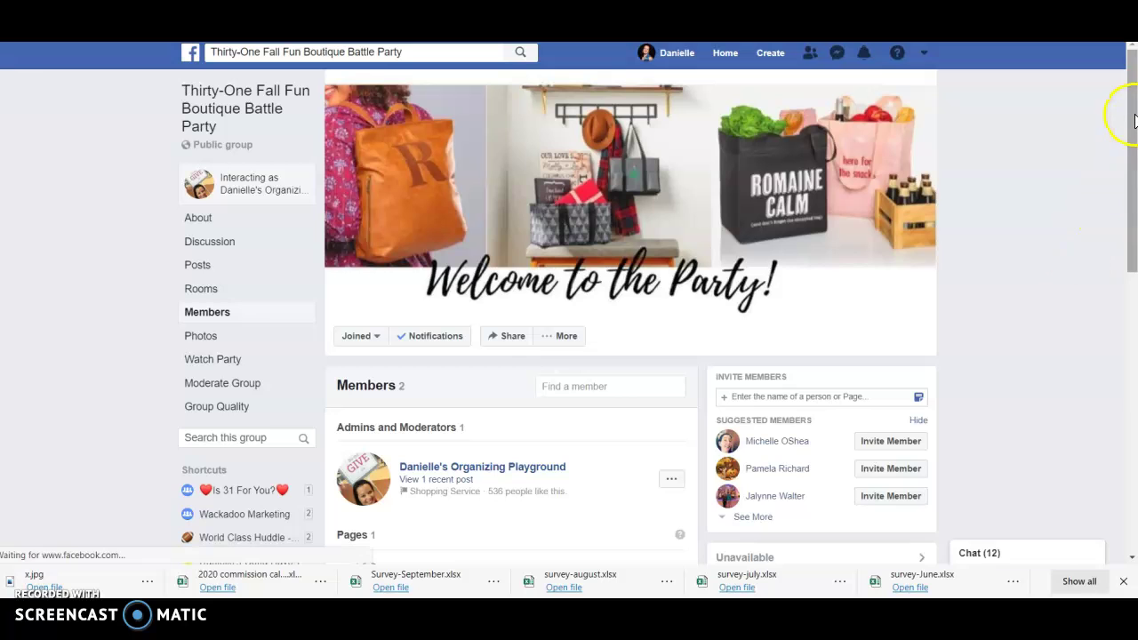
Send the personal profile member a new invitation to be a group admin
{"action": "left_click_drag", "start_coordinate": [1133, 120], "coordinate": [1132, 247]}
{"action": "left_click", "coordinate": [673, 447]}
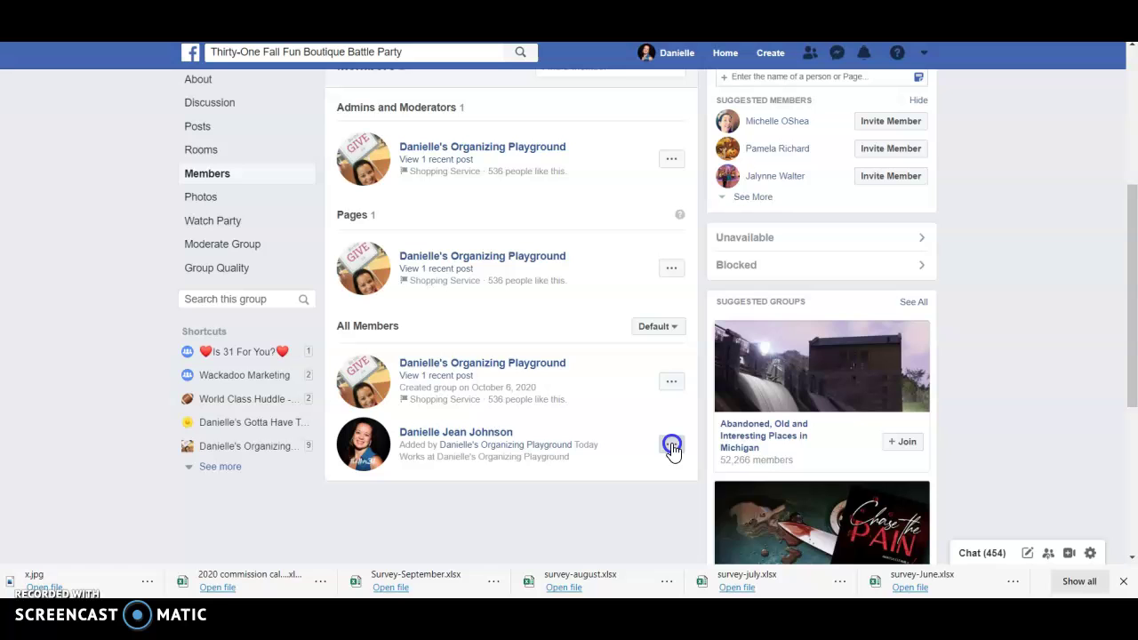
{"action": "left_click", "coordinate": [681, 470]}
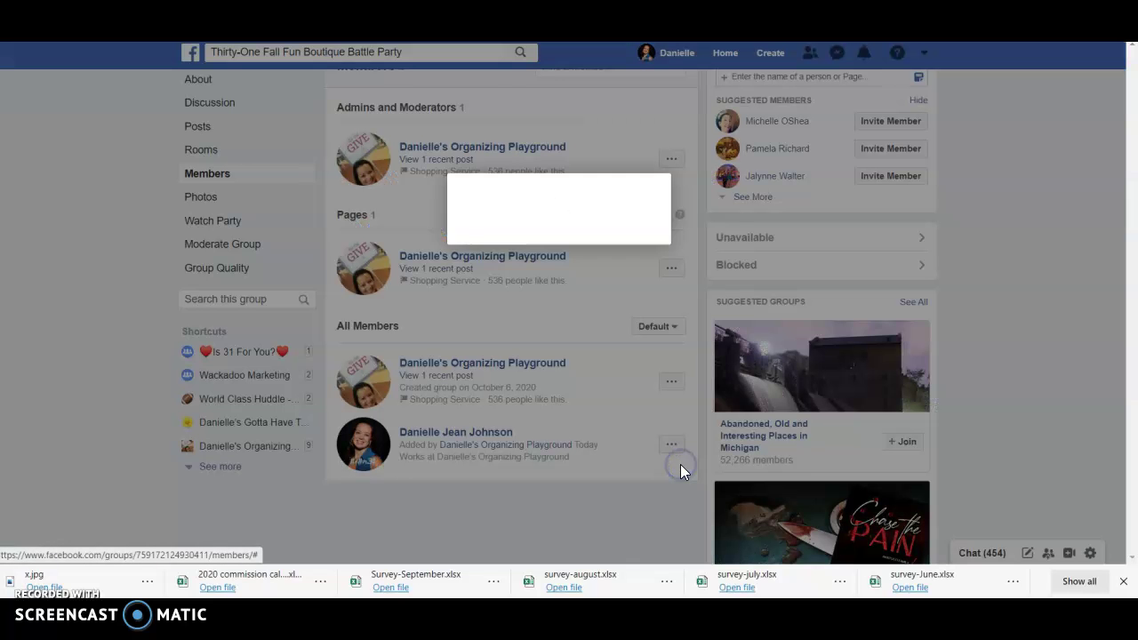
{"action": "left_click", "coordinate": [686, 266]}
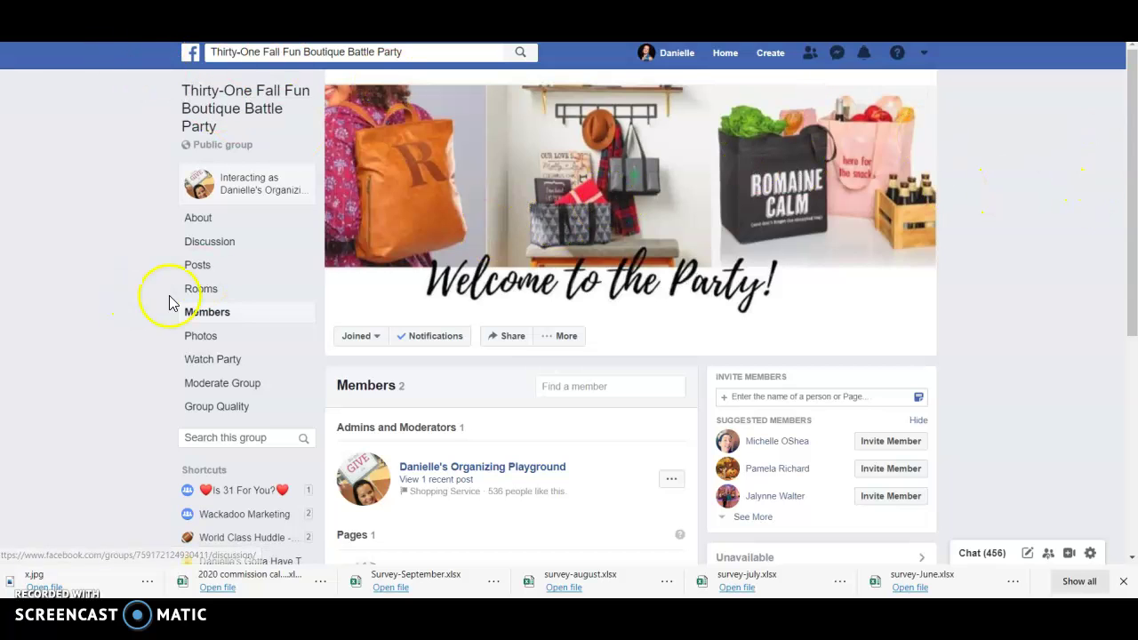
Refresh the Members list to check that Admins and Moderators shows 2, then go to cinchshare.com
{"action": "left_click", "coordinate": [202, 226]}
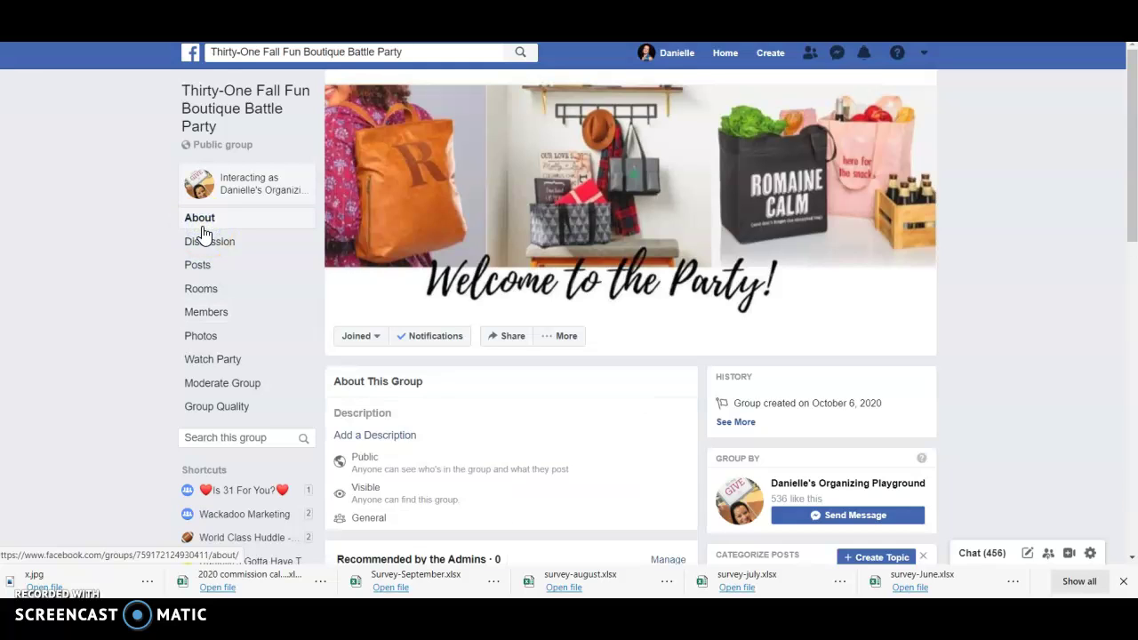
{"action": "left_click", "coordinate": [207, 312]}
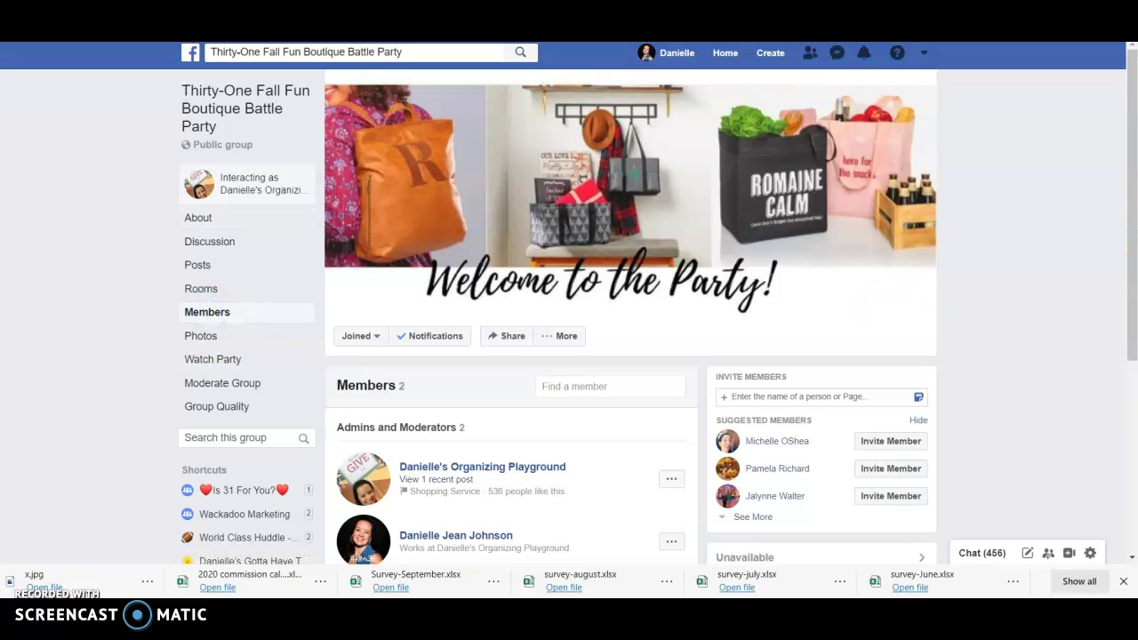
{"action": "scroll", "coordinate": [1127, 103], "scroll_direction": "down", "scroll_amount": 2}
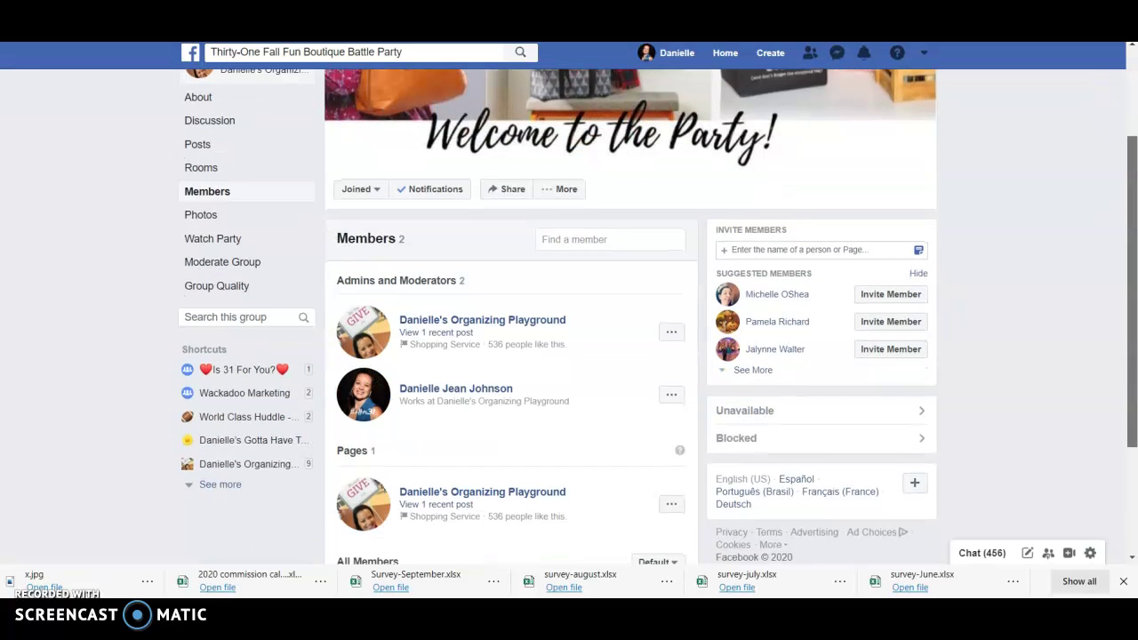
{"action": "left_click_drag", "start_coordinate": [1132, 188], "coordinate": [1108, 79]}
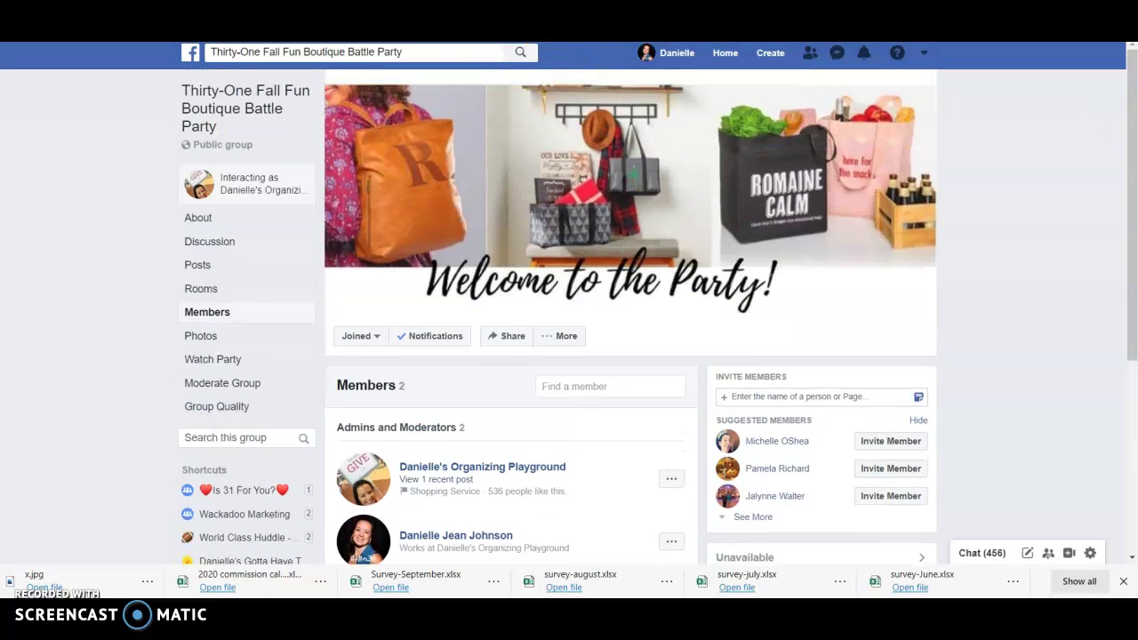
{"action": "left_click", "coordinate": [569, 27]}
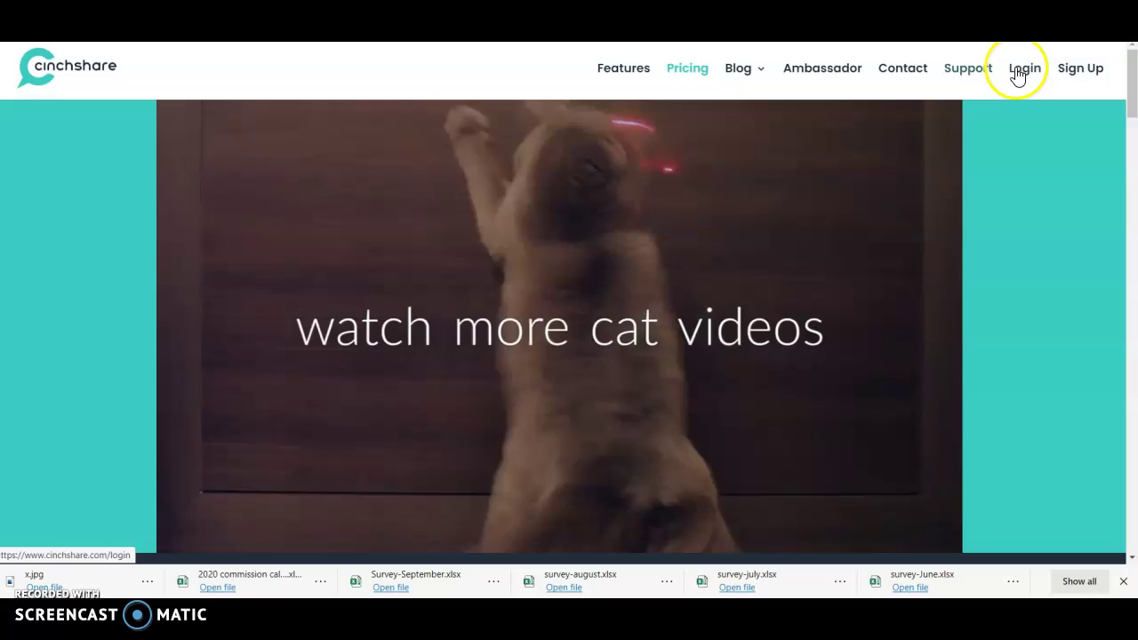
Log into CinchShare with the Facebook login option
{"action": "left_click", "coordinate": [1019, 75]}
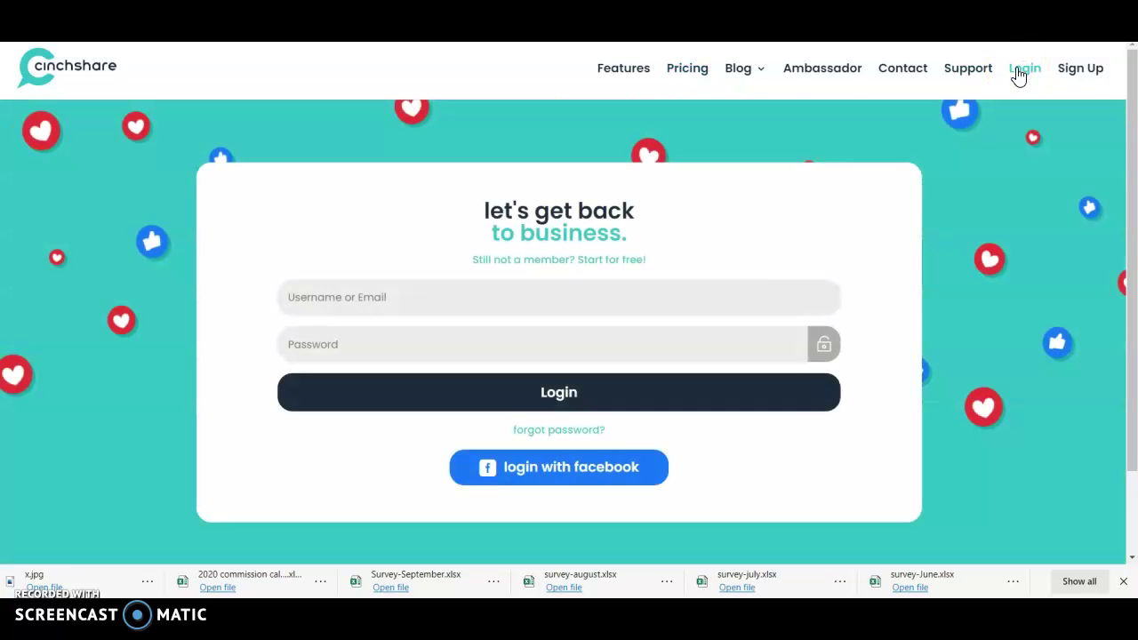
{"action": "left_click", "coordinate": [614, 466]}
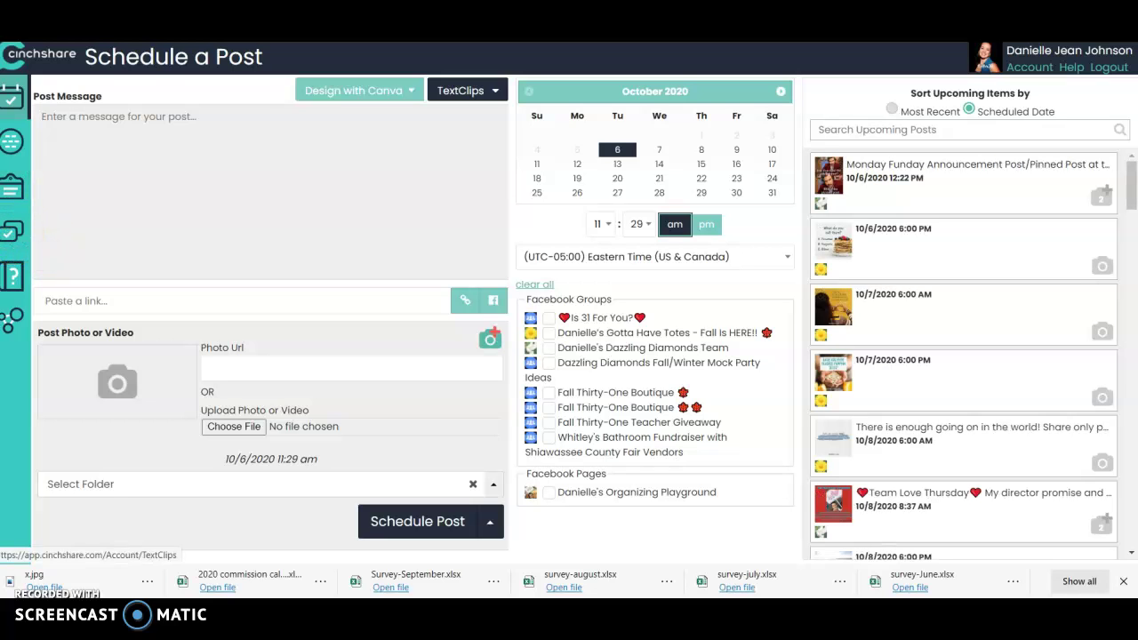
Refresh My Networks and scroll down to the Facebook Pages section
{"action": "left_click", "coordinate": [12, 143]}
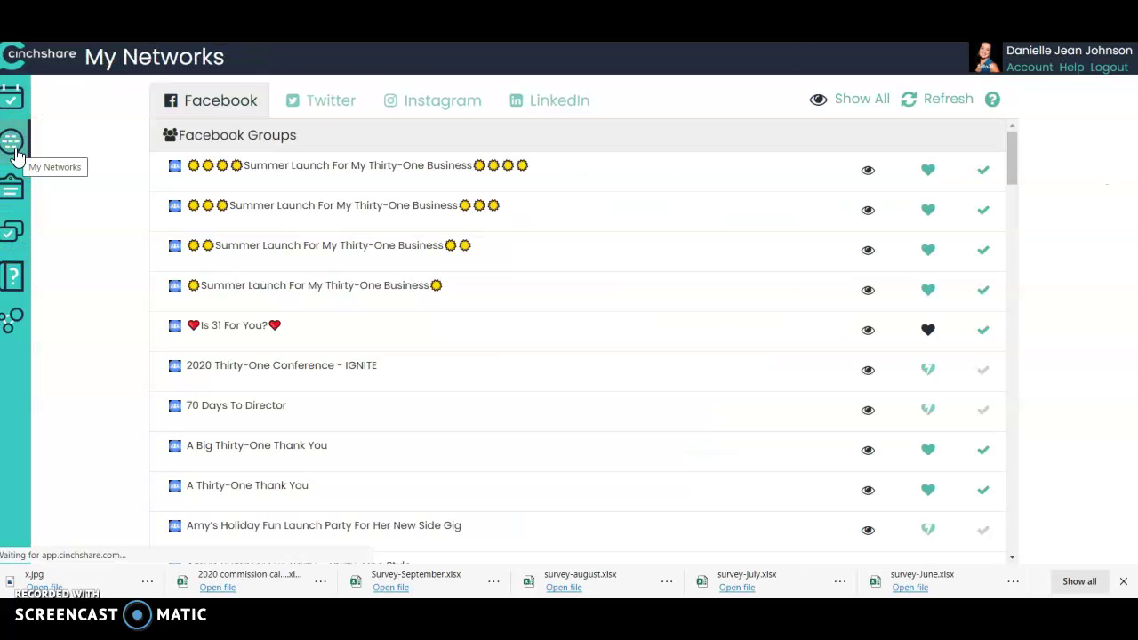
{"action": "left_click", "coordinate": [939, 108]}
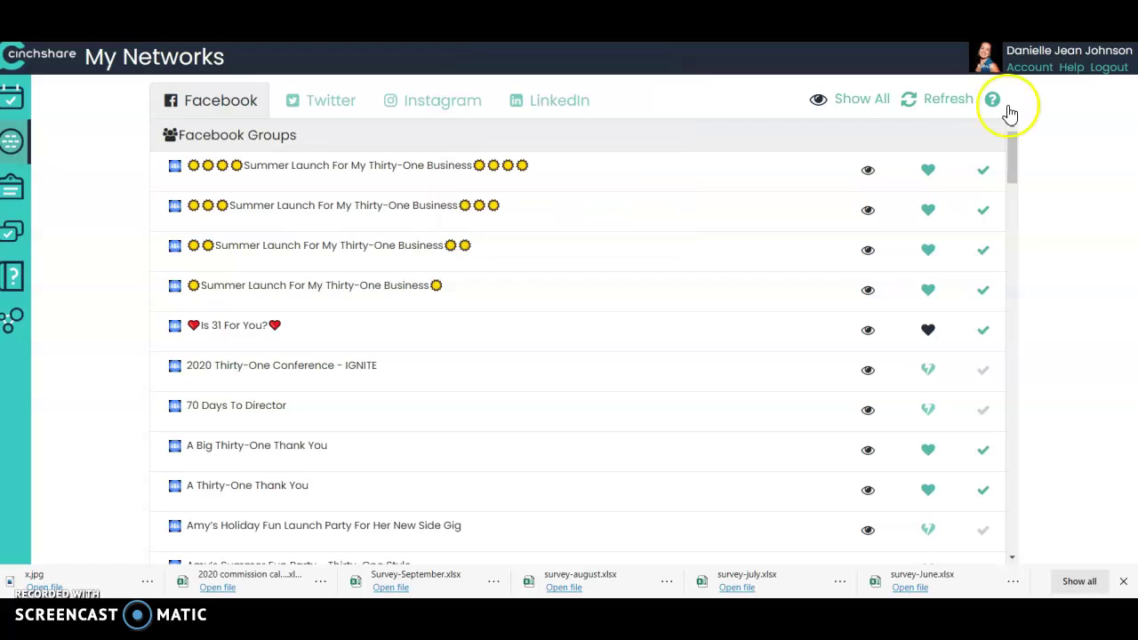
{"action": "left_click", "coordinate": [1014, 141]}
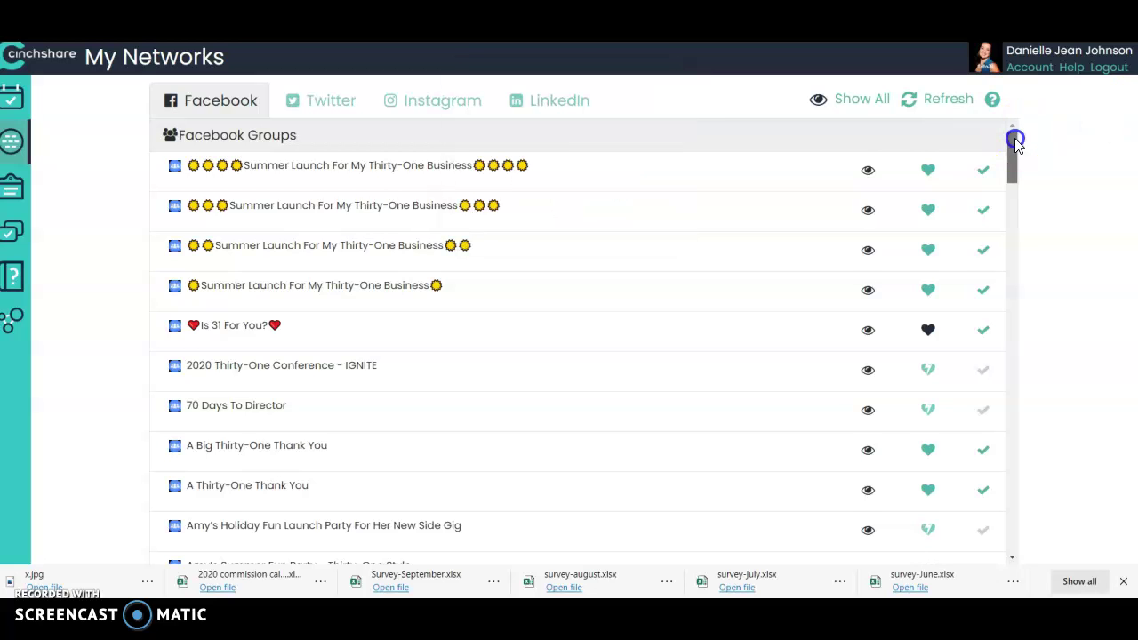
{"action": "left_click_drag", "start_coordinate": [1015, 140], "coordinate": [1076, 528]}
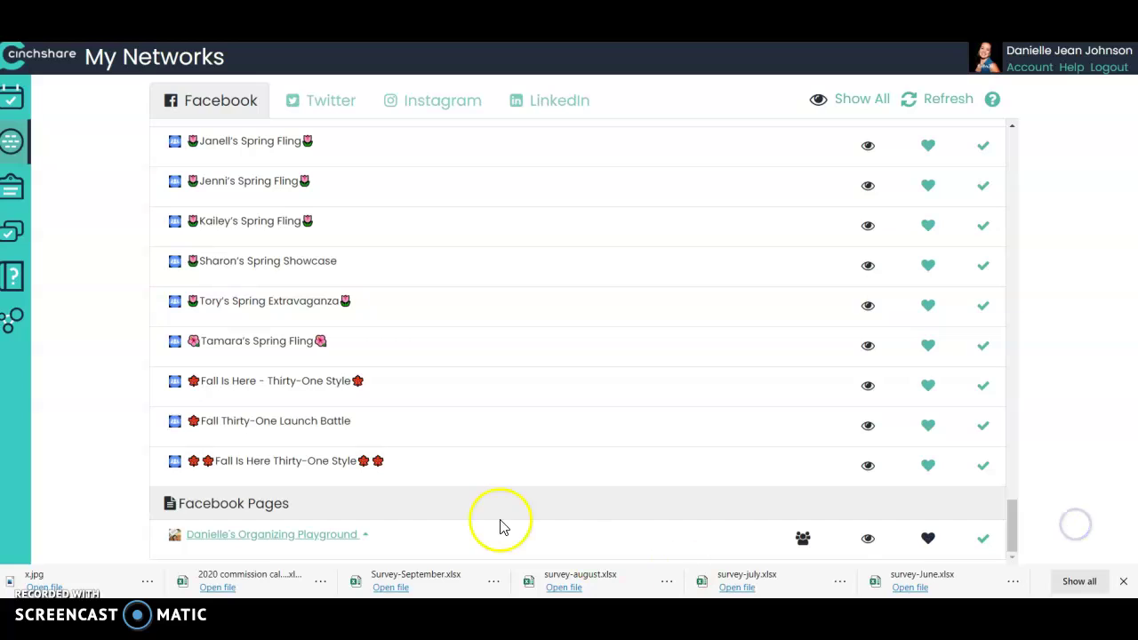
Heart the Thirty-One Fall Fun Boutique Battle Party group under the business page, then return to Schedule a Post
{"action": "left_click", "coordinate": [365, 535]}
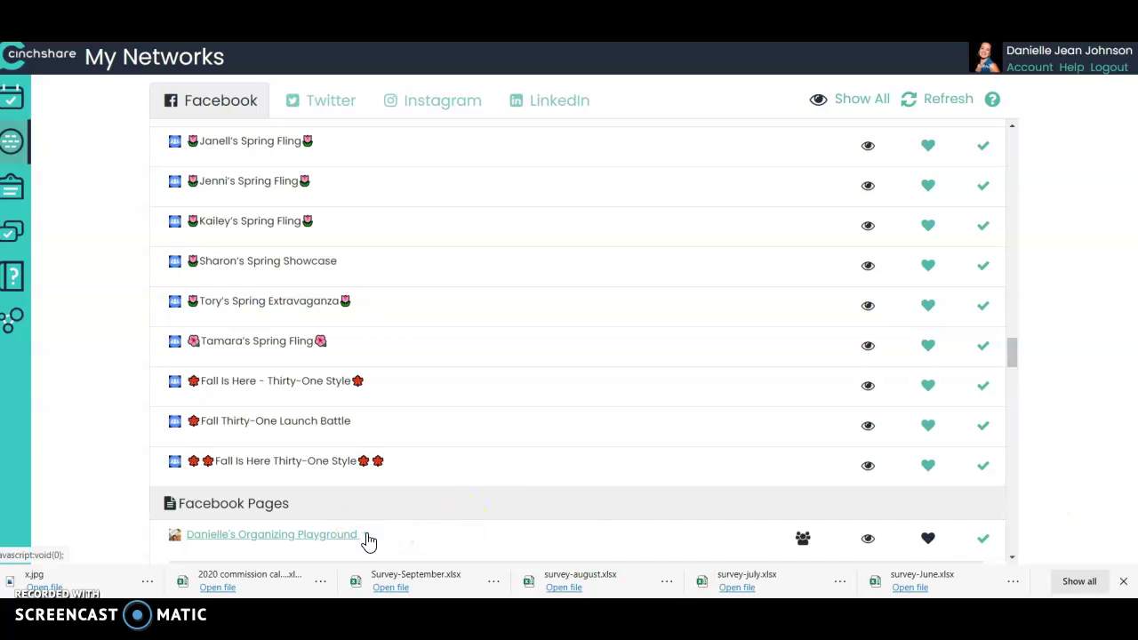
{"action": "left_click", "coordinate": [365, 537]}
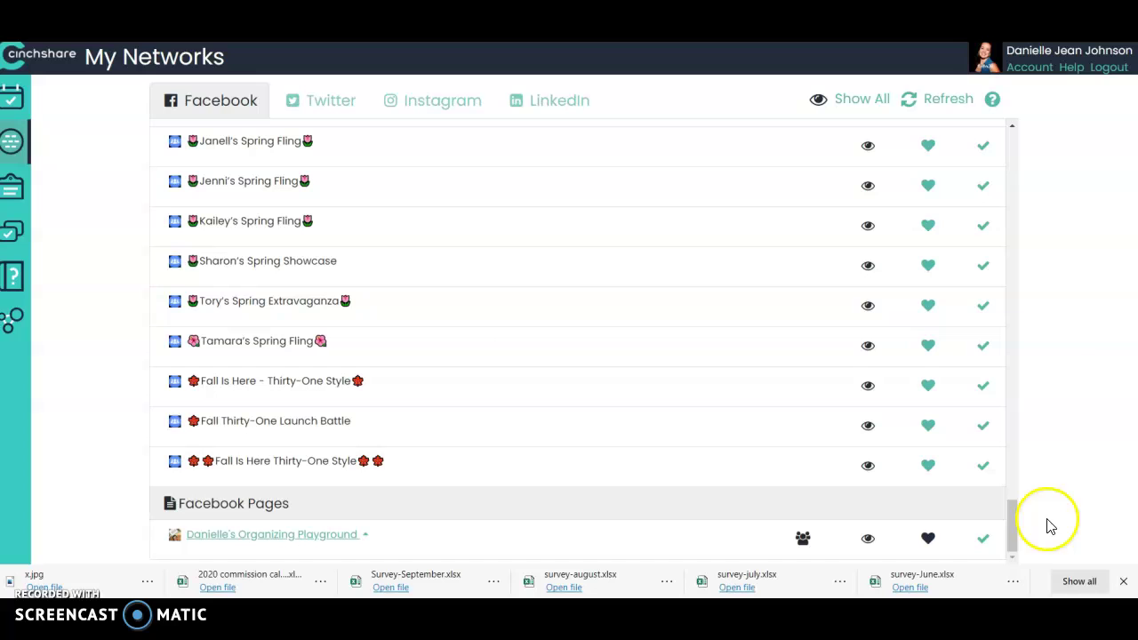
{"action": "left_click", "coordinate": [1012, 558]}
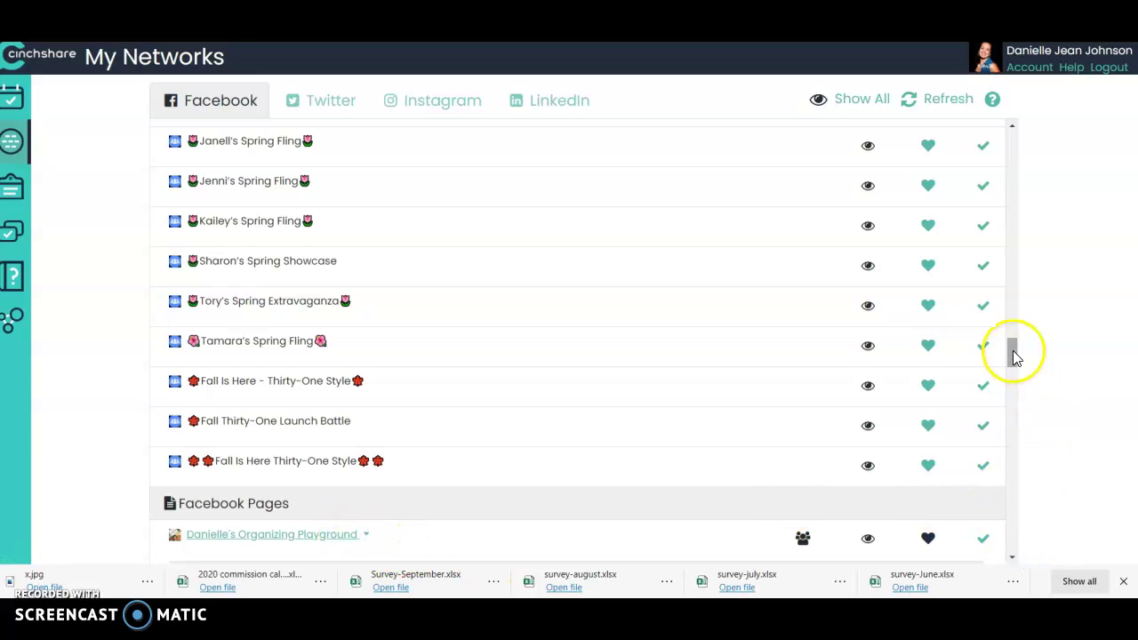
{"action": "left_click", "coordinate": [1012, 352]}
{"action": "left_click_drag", "start_coordinate": [1013, 353], "coordinate": [1009, 532]}
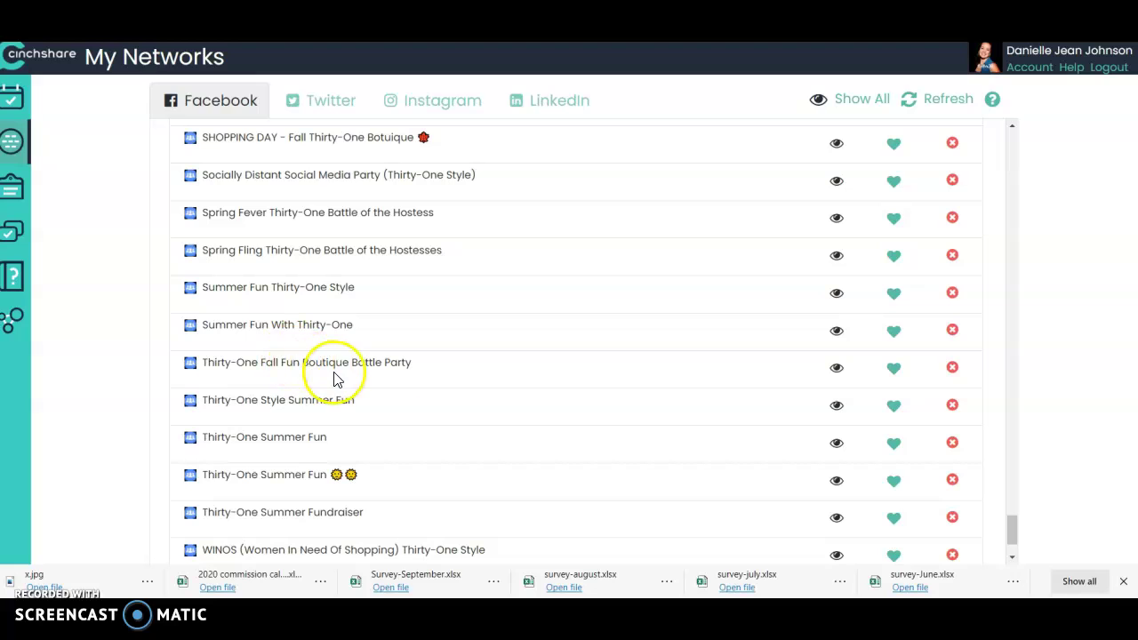
{"action": "left_click", "coordinate": [897, 371]}
{"action": "left_click", "coordinate": [13, 96]}
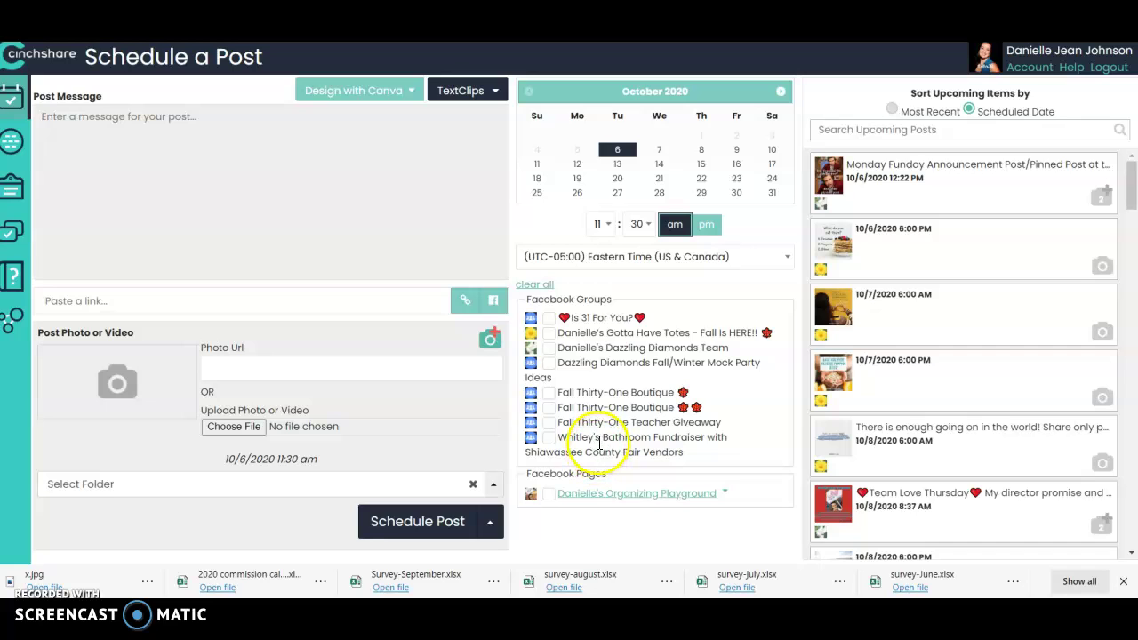
Expand the business page's Linked Groups in the Facebook Pages box
{"action": "left_click", "coordinate": [726, 494]}
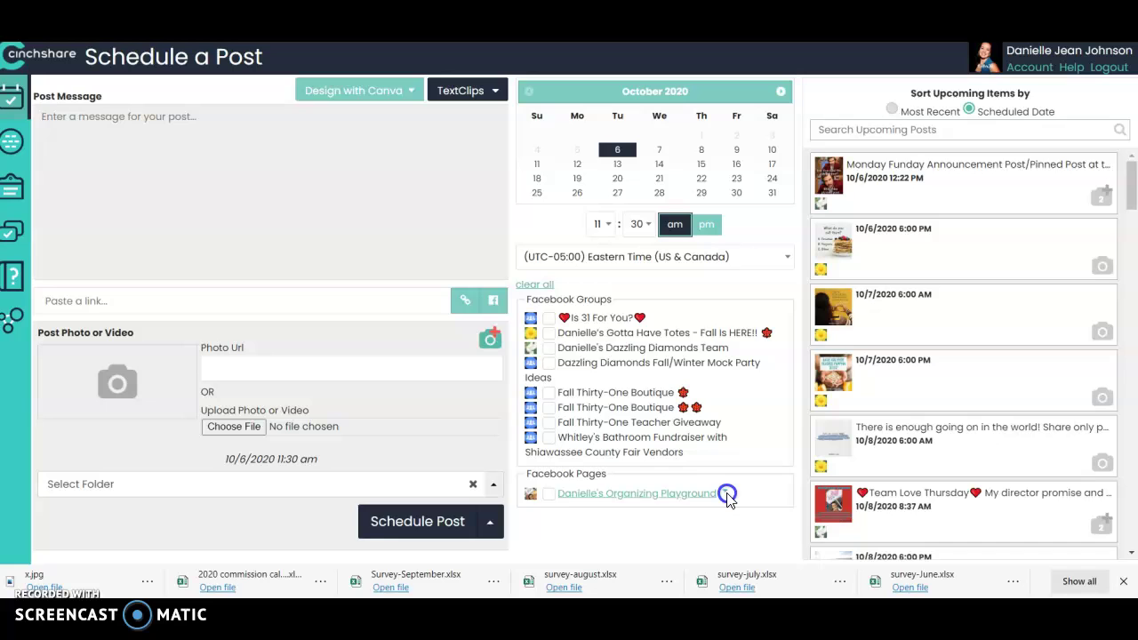